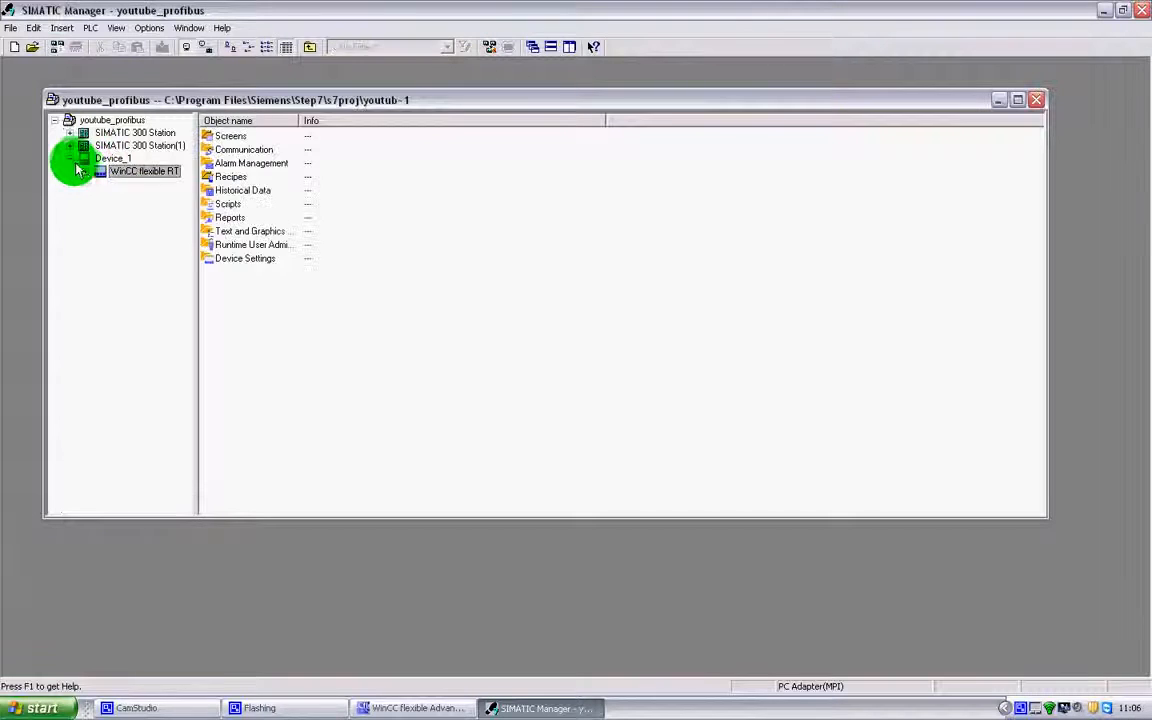
Expand Device_1 > WinCC flexible RT to list Main, Over-view, Screen_3 and Template, then switch to WinCC flexible
left_click(72, 161)
left_click(76, 163)
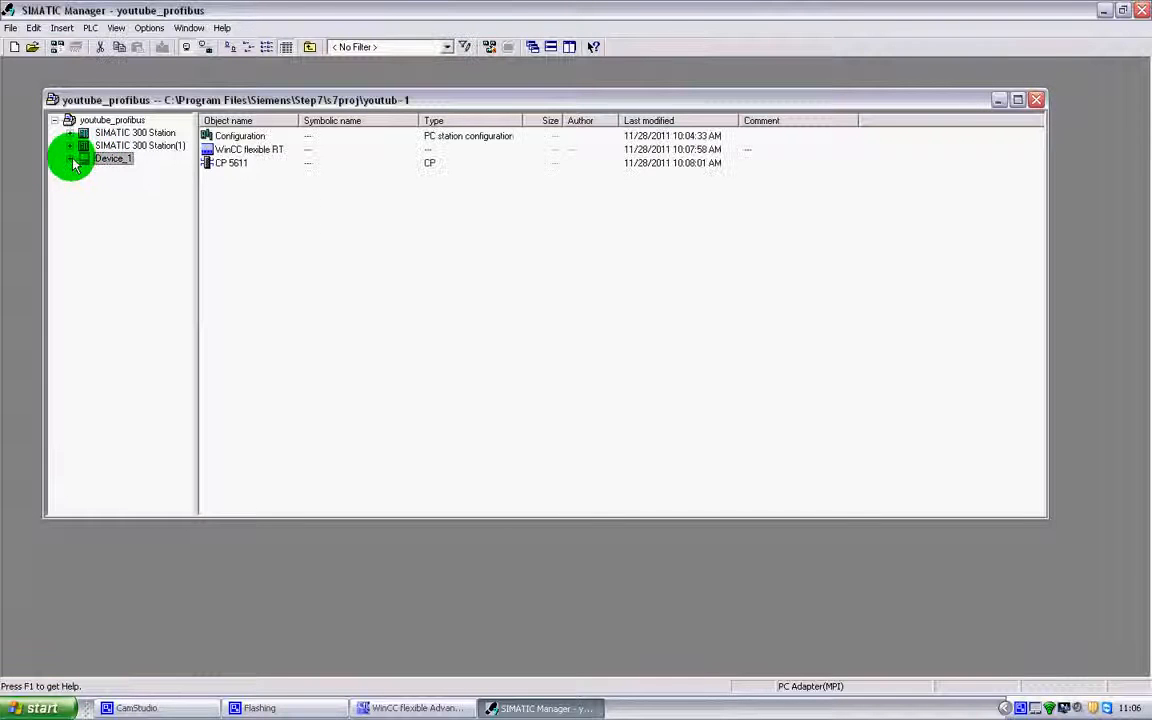
left_click(86, 173)
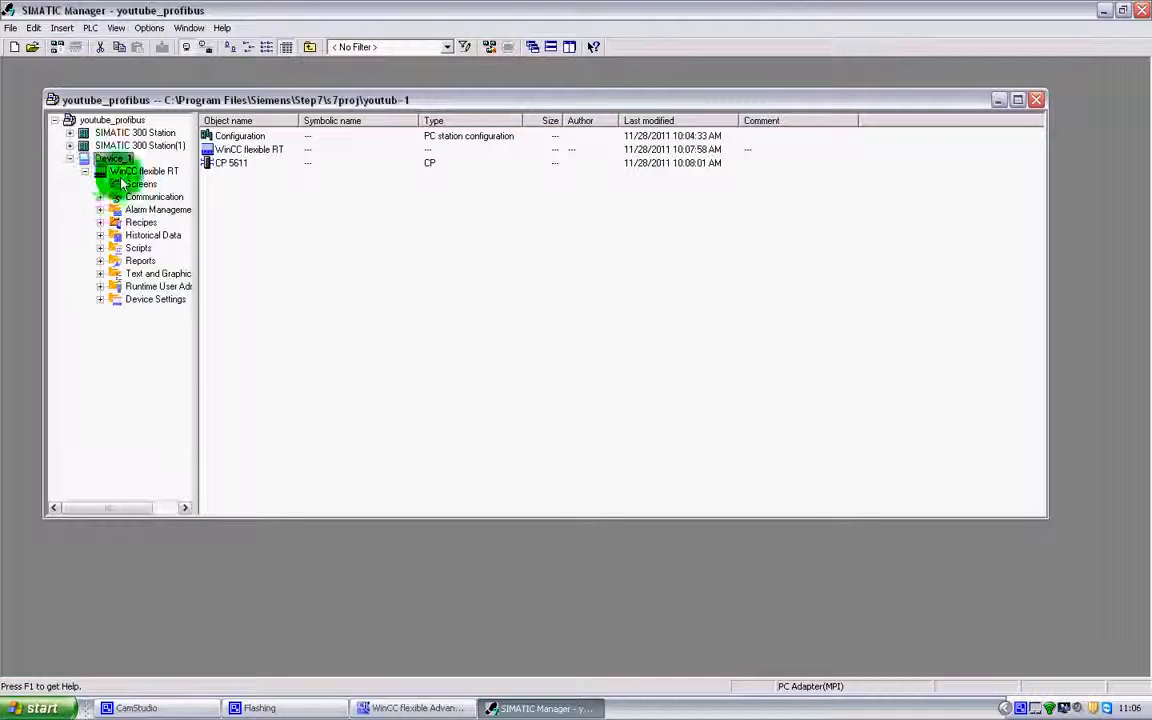
left_click(140, 186)
left_click(144, 211)
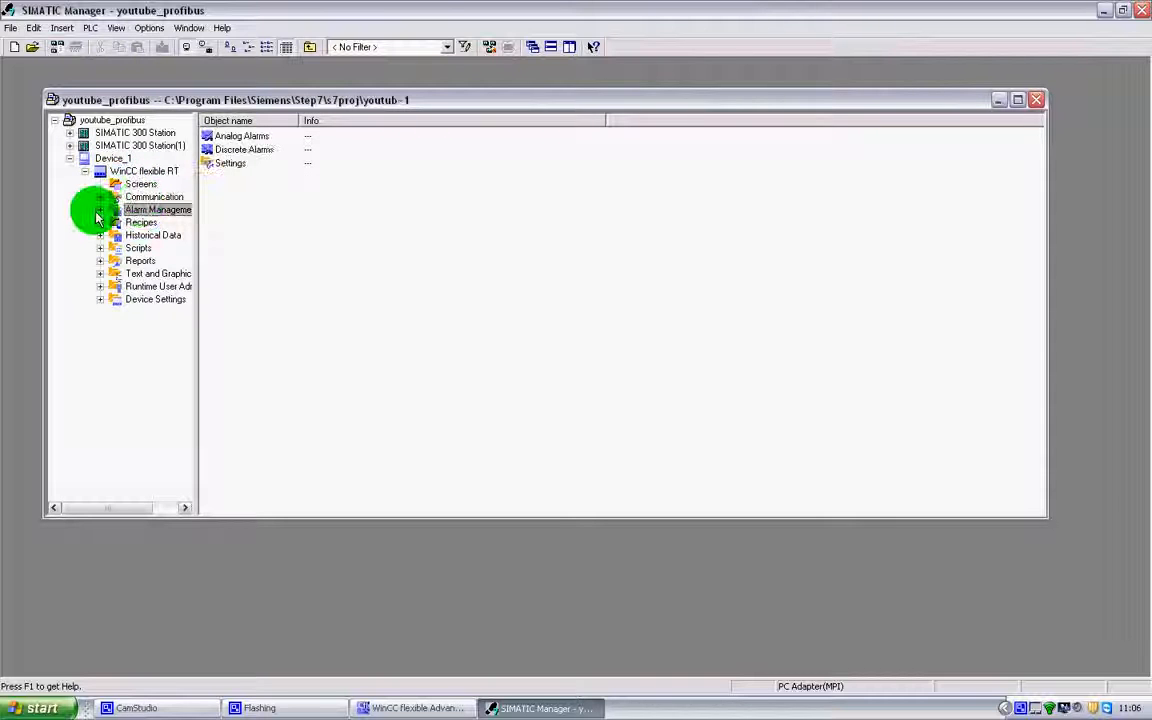
left_click(100, 211)
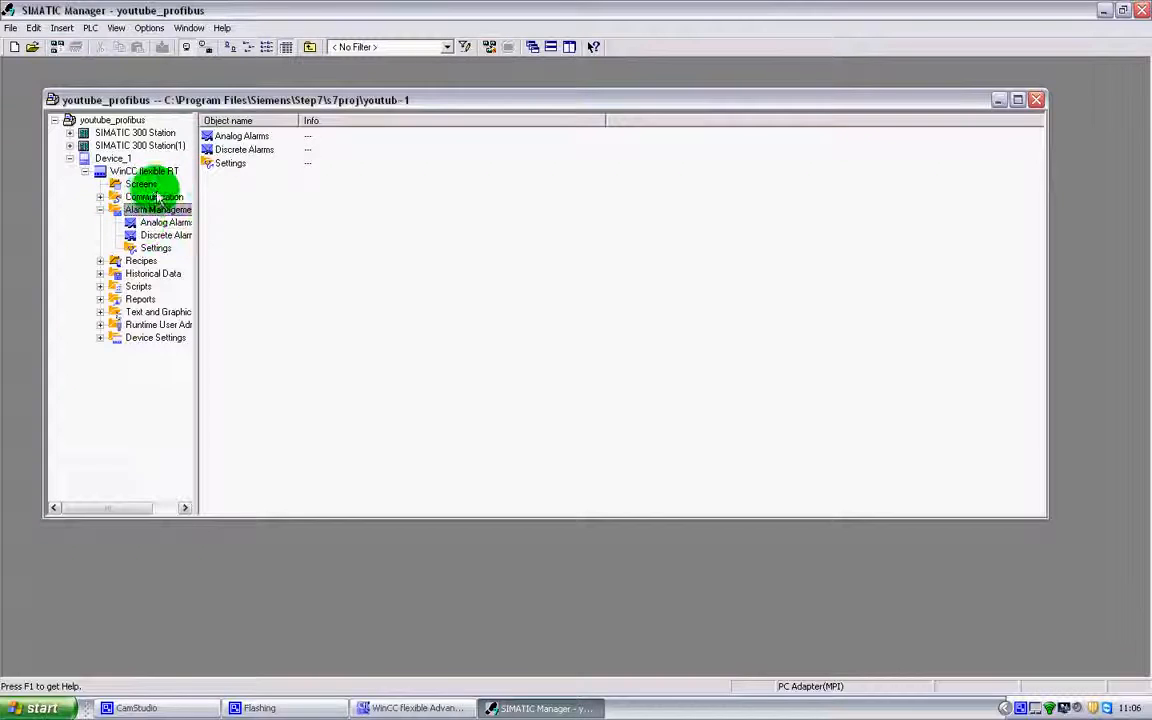
left_click(141, 184)
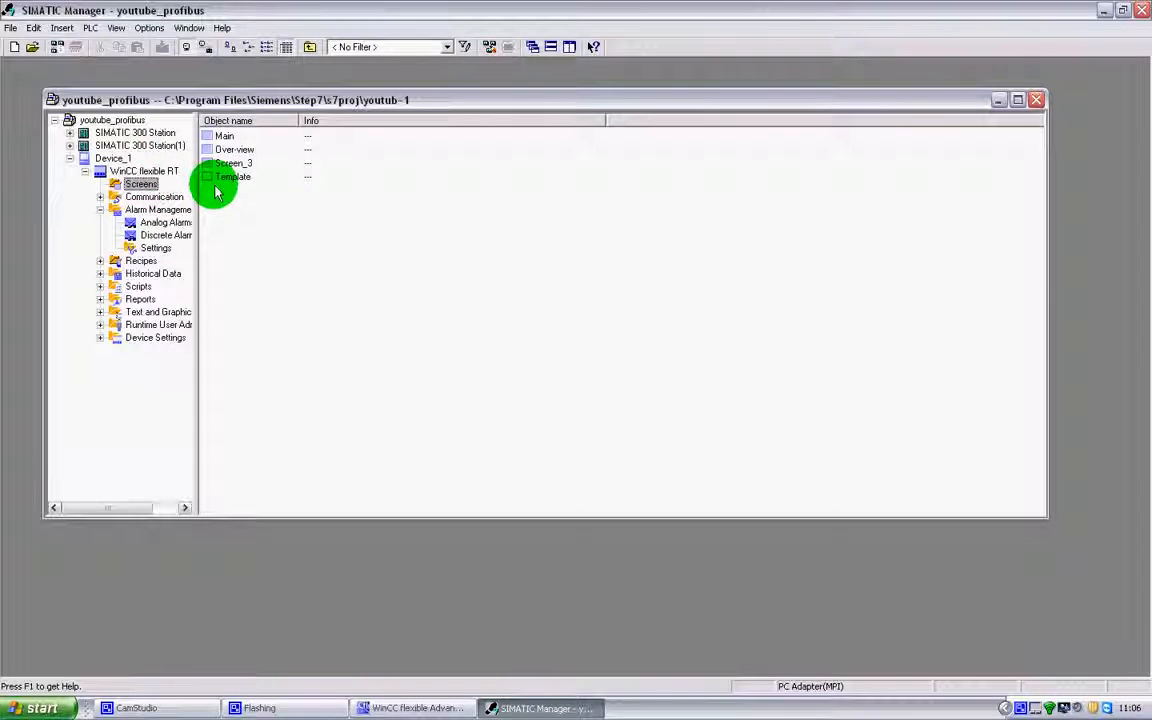
left_click(442, 702)
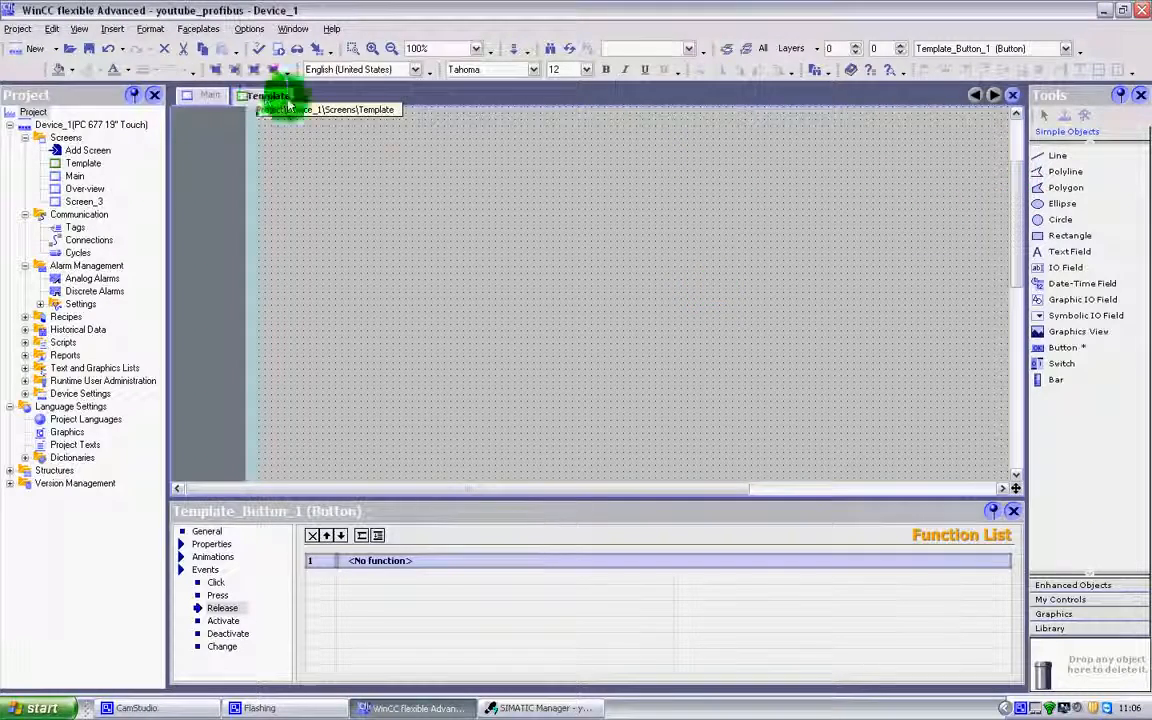
Show the Template screen's buttons and the Start button's event list
left_click(195, 95)
left_click(250, 95)
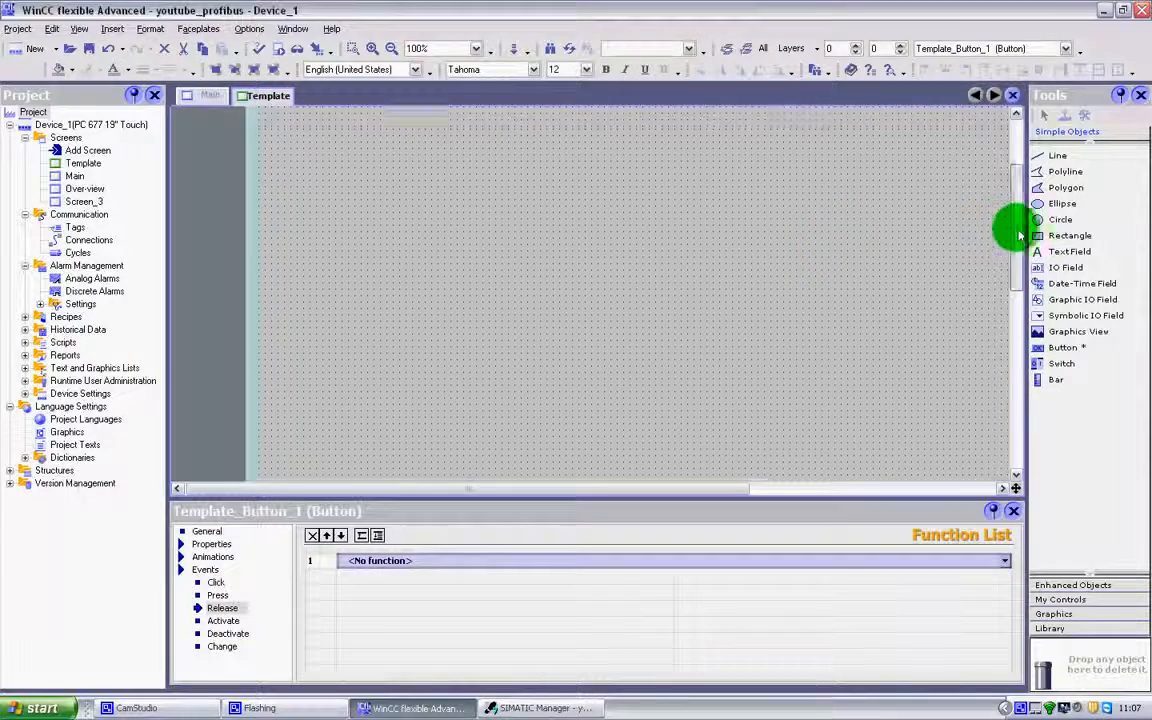
scroll(1003, 329, "down", 5)
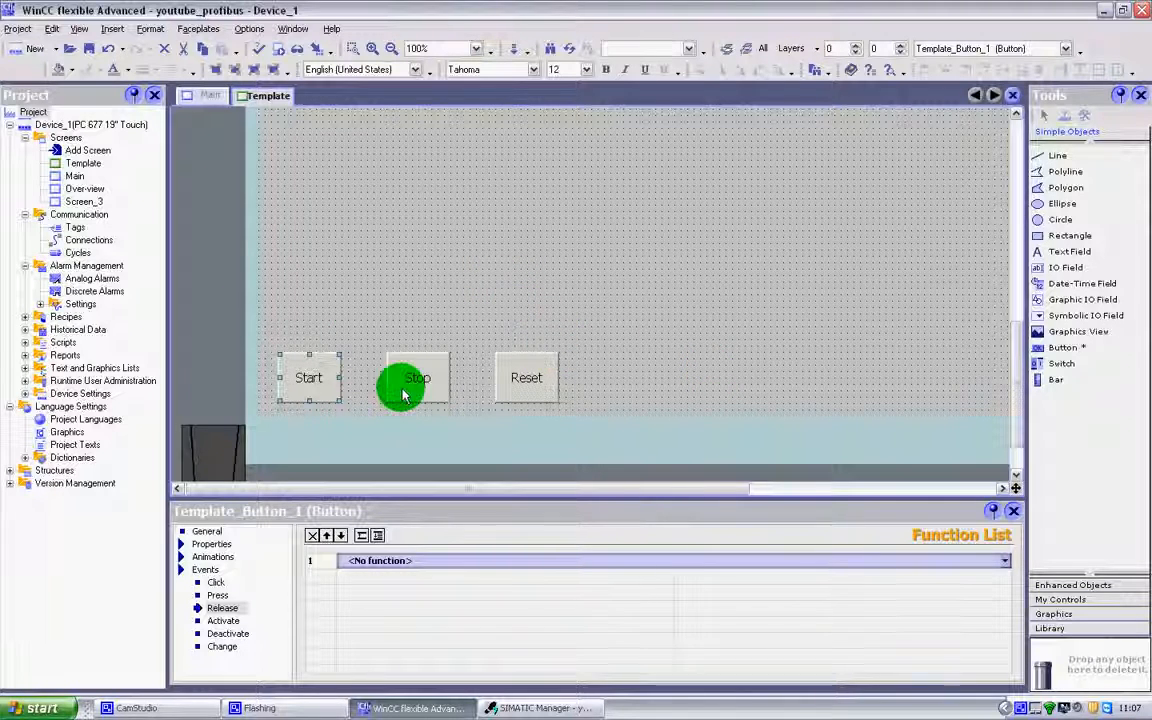
left_click(200, 567)
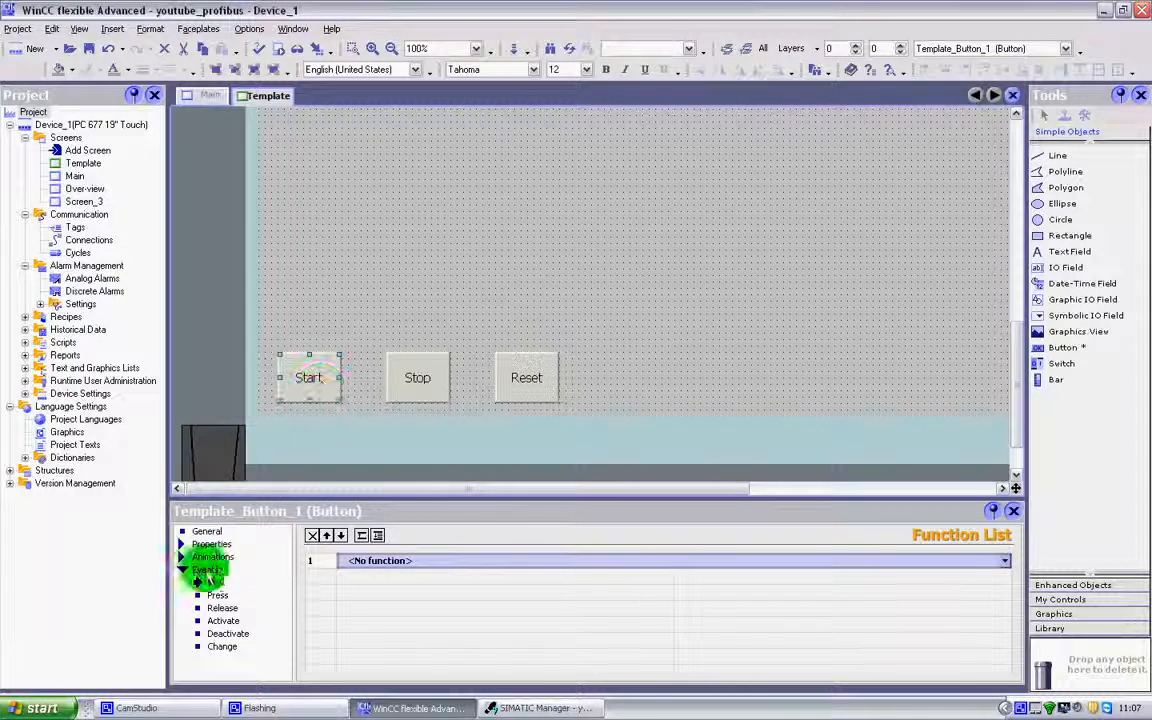
Compare the Stop, Reset and Start buttons' events, then return to SIMATIC Manager
left_click(425, 377)
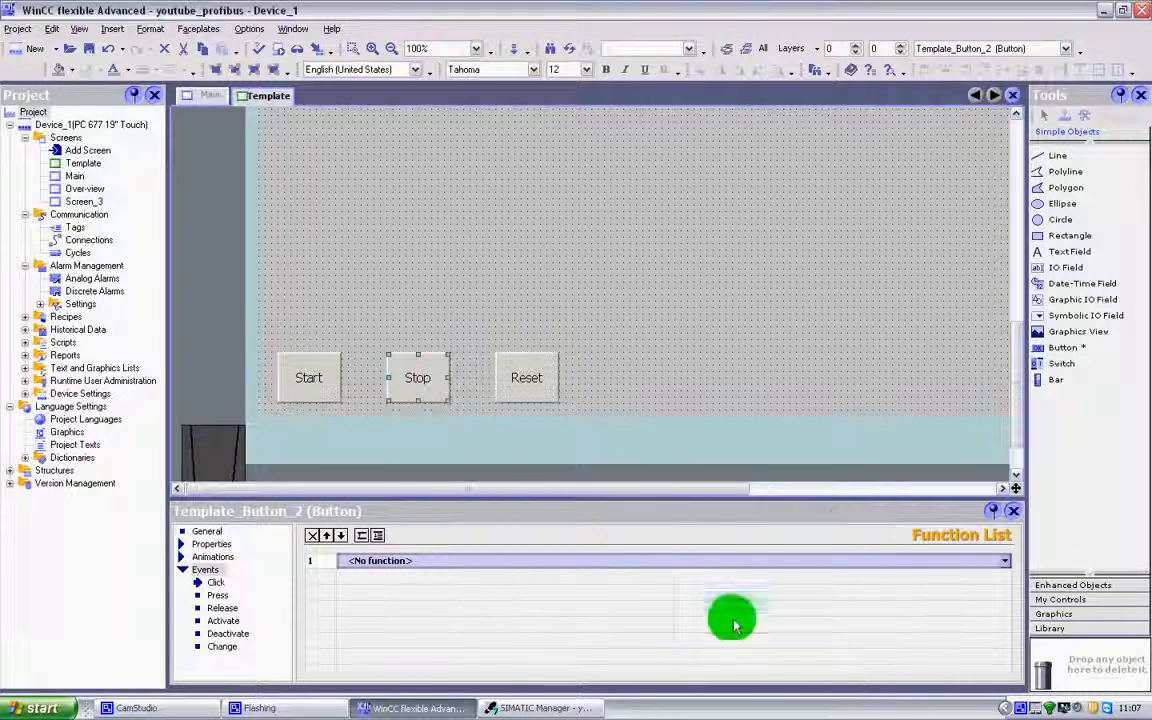
left_click(522, 375)
left_click(314, 384)
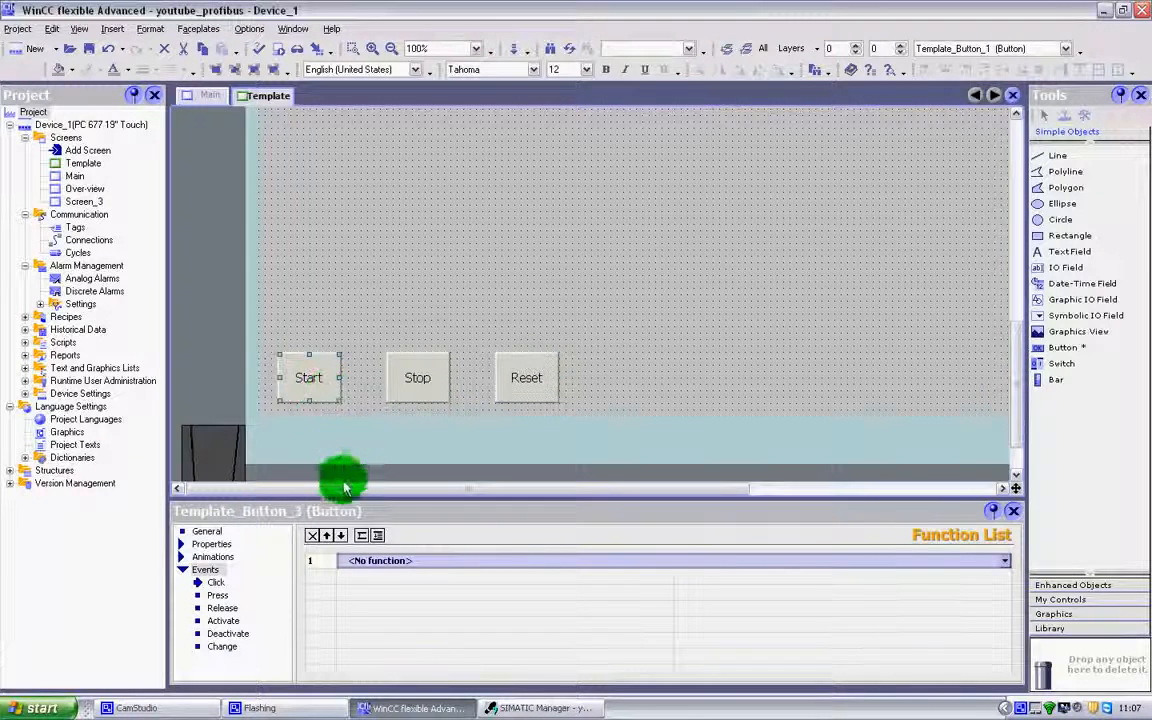
left_click(418, 380)
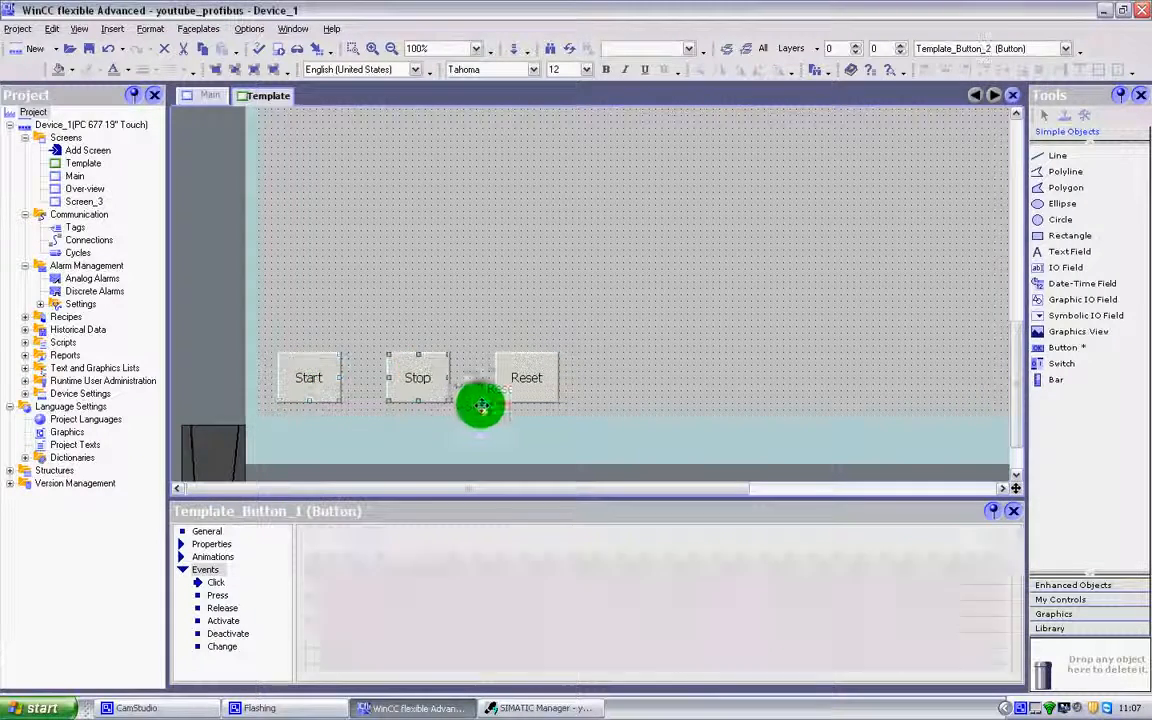
left_click(536, 379)
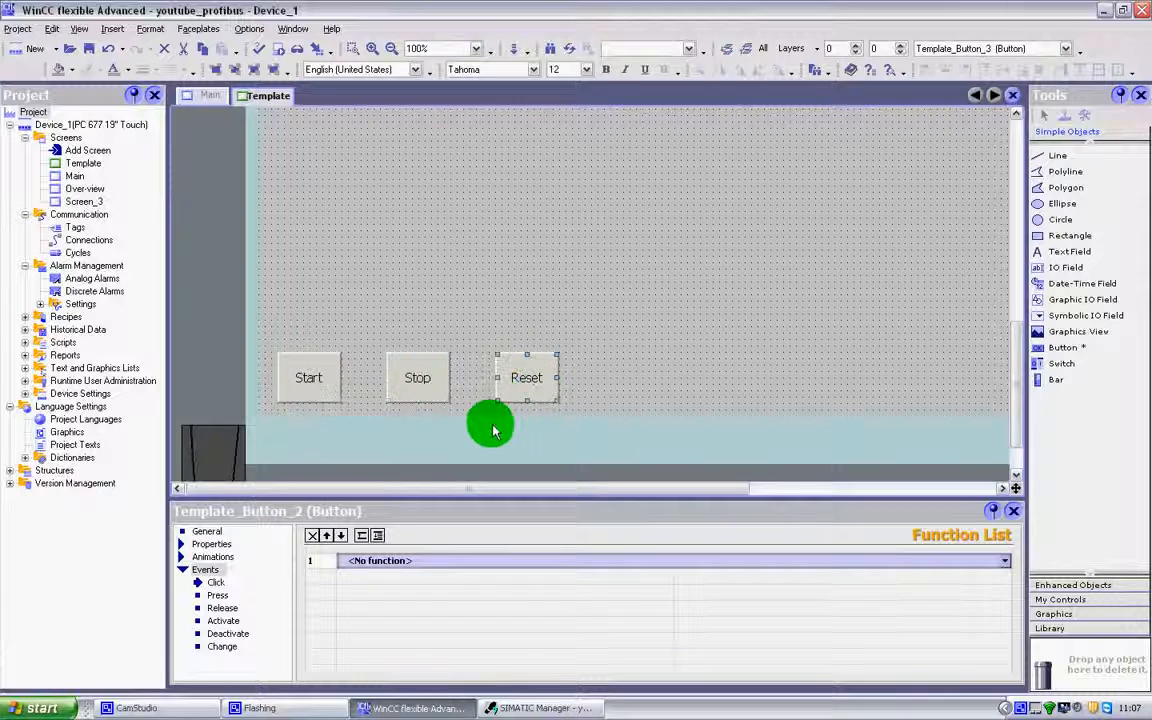
left_click(296, 375)
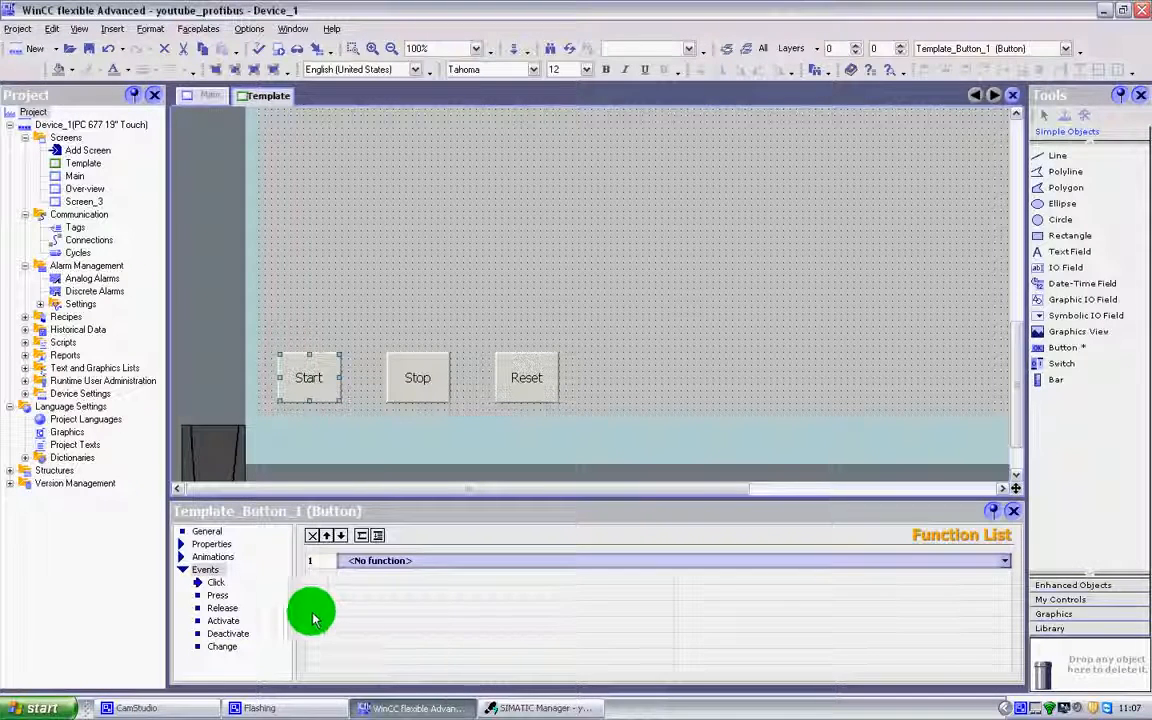
left_click(578, 708)
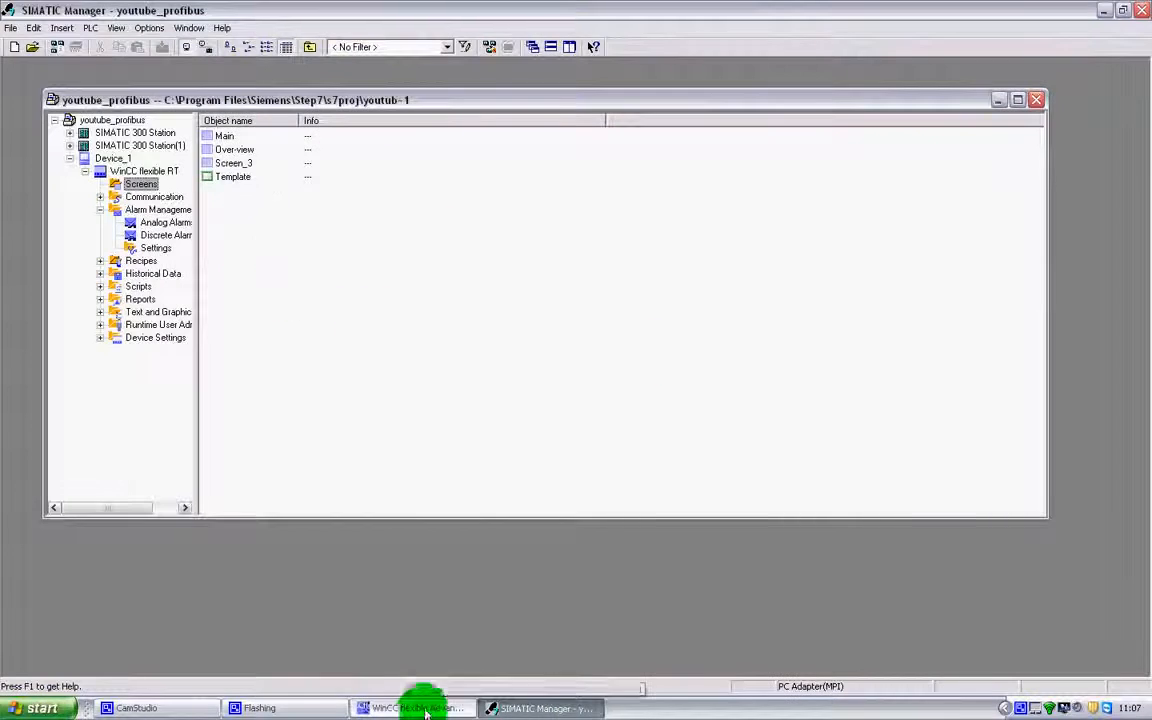
Expand SIMATIC 300 Station > CPU315-2 DP(1) > S7 Program(1) and select its Symbols table
left_click(70, 133)
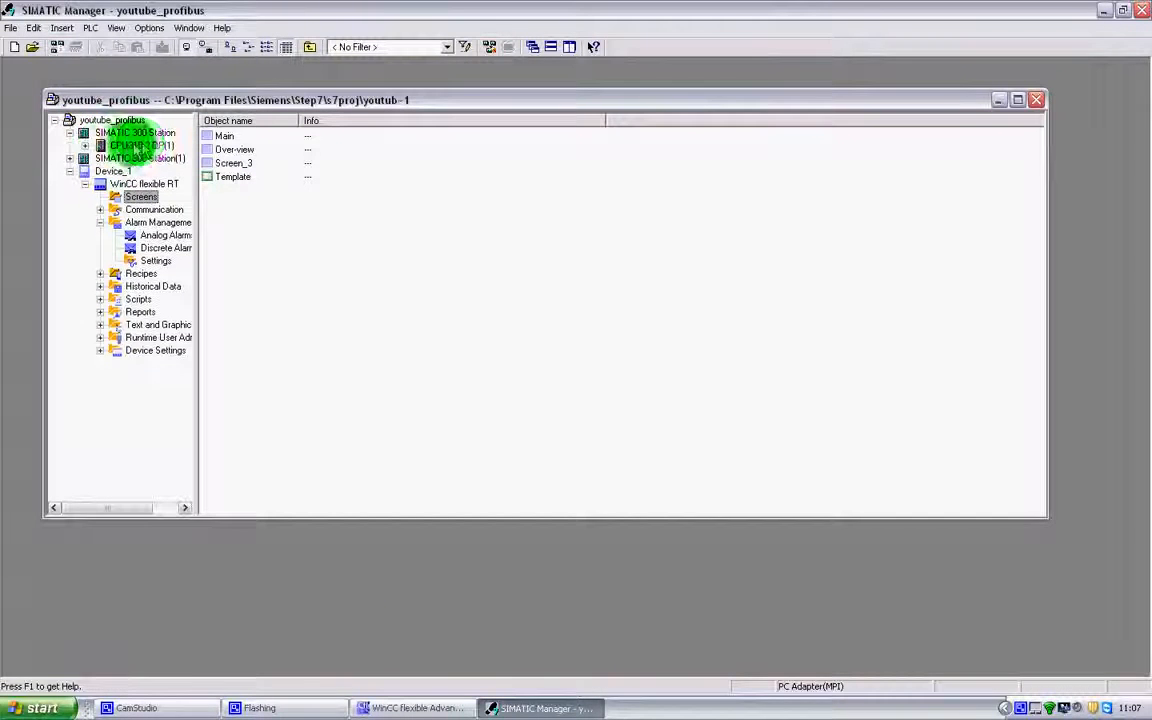
left_click(85, 145)
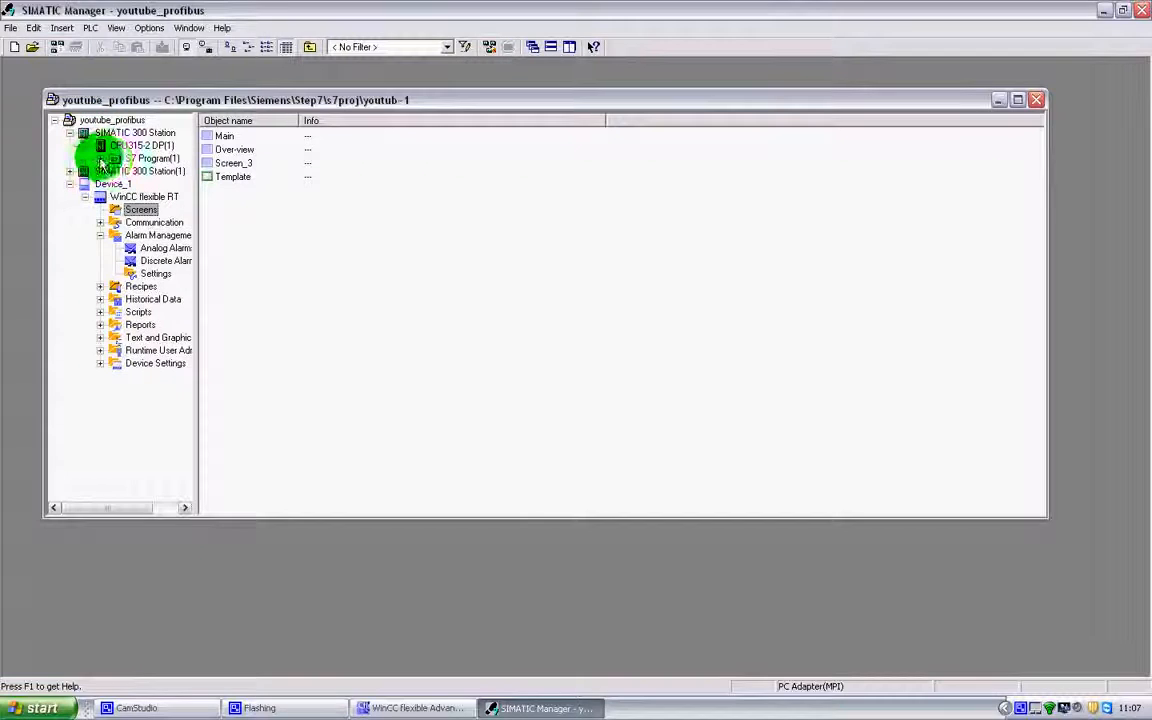
left_click(155, 160)
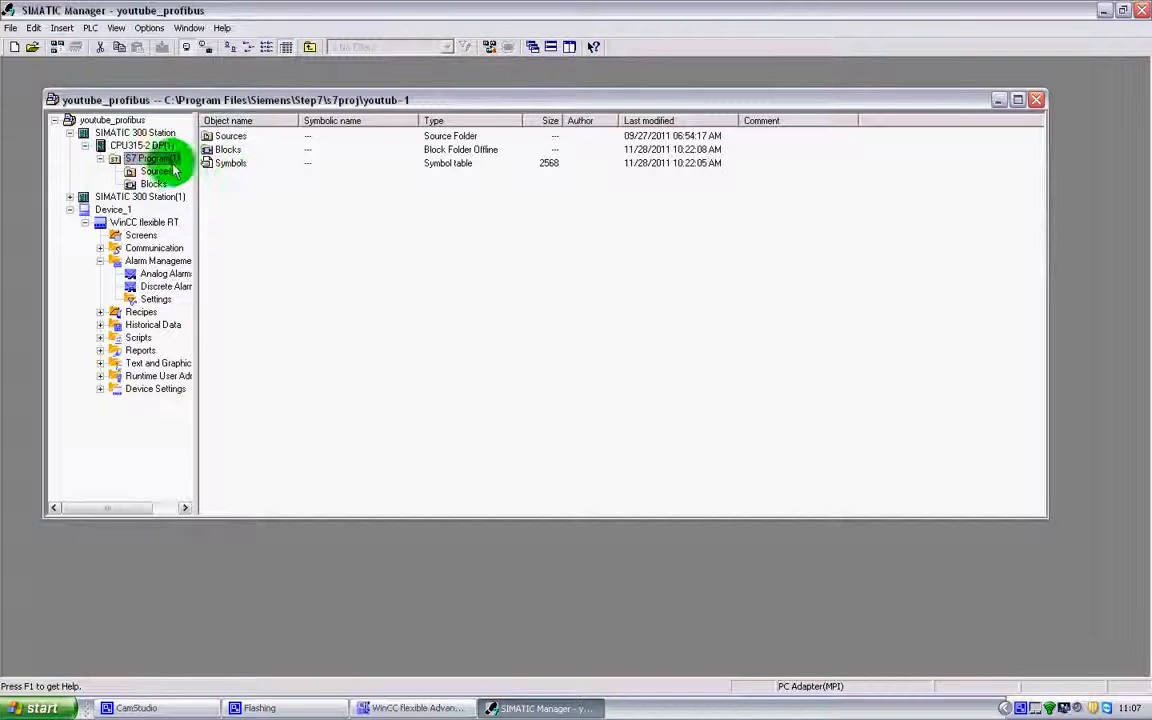
left_click(230, 164)
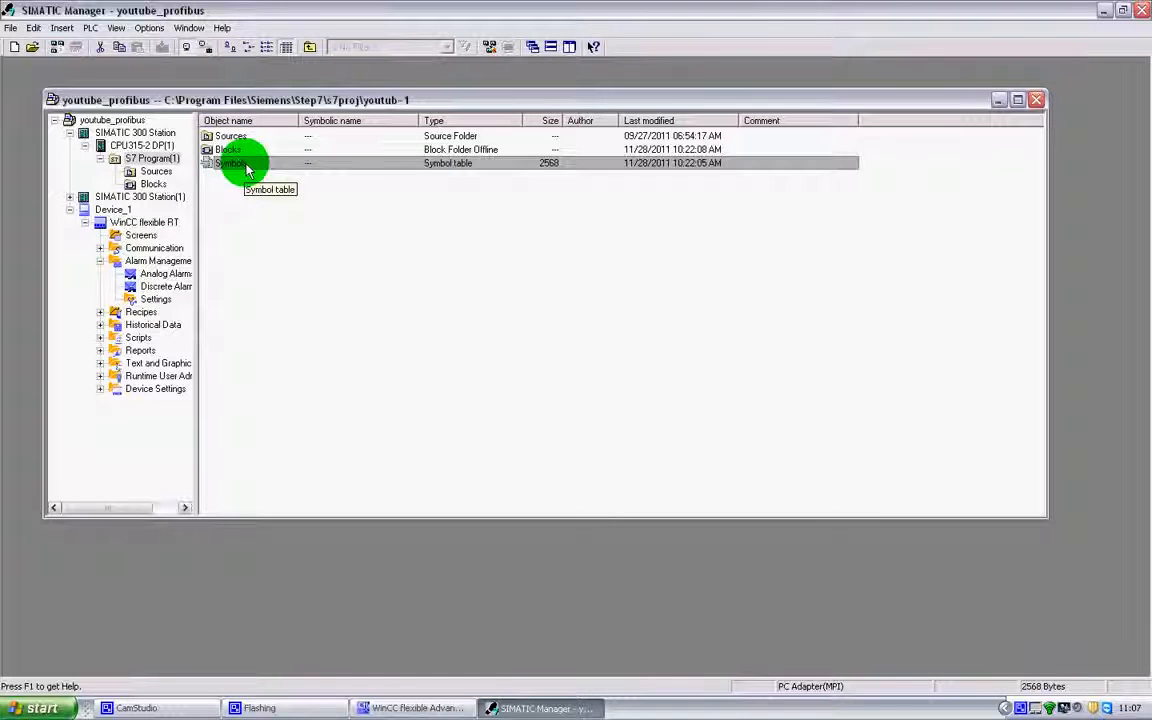
Open the Symbols table, inspect M0.7 (BOOL, M 0.7, Trigger for DP comms), then close it
double_click(247, 170)
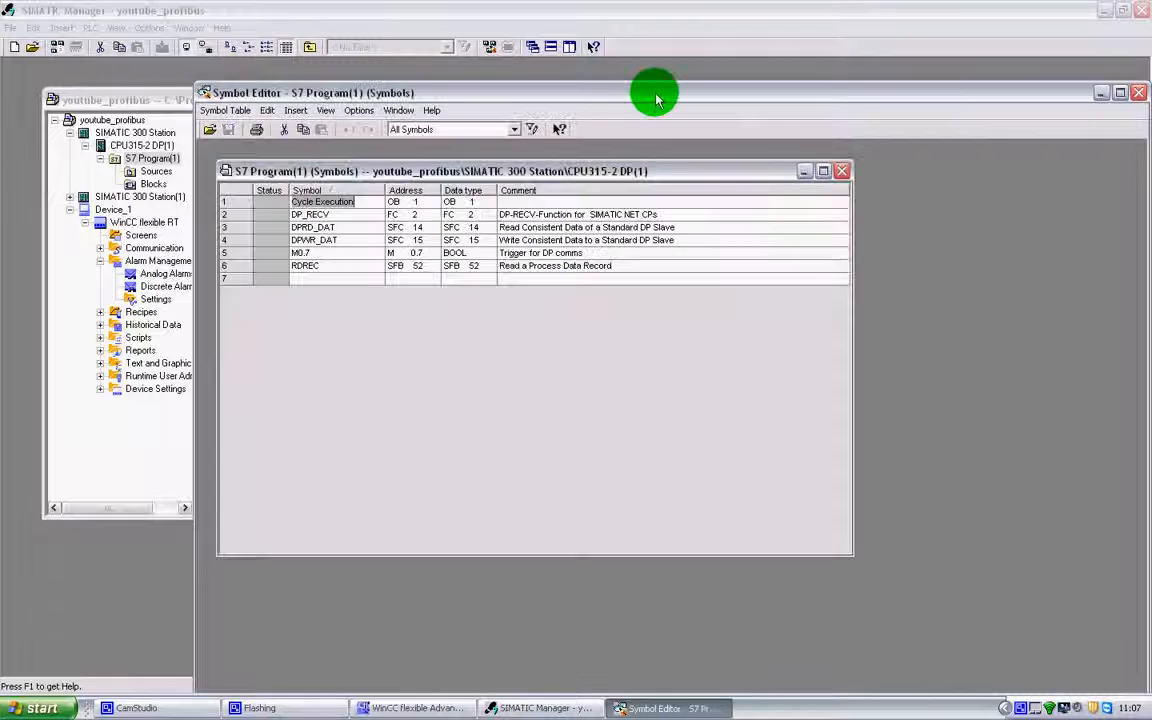
left_click_drag(657, 97, 548, 36)
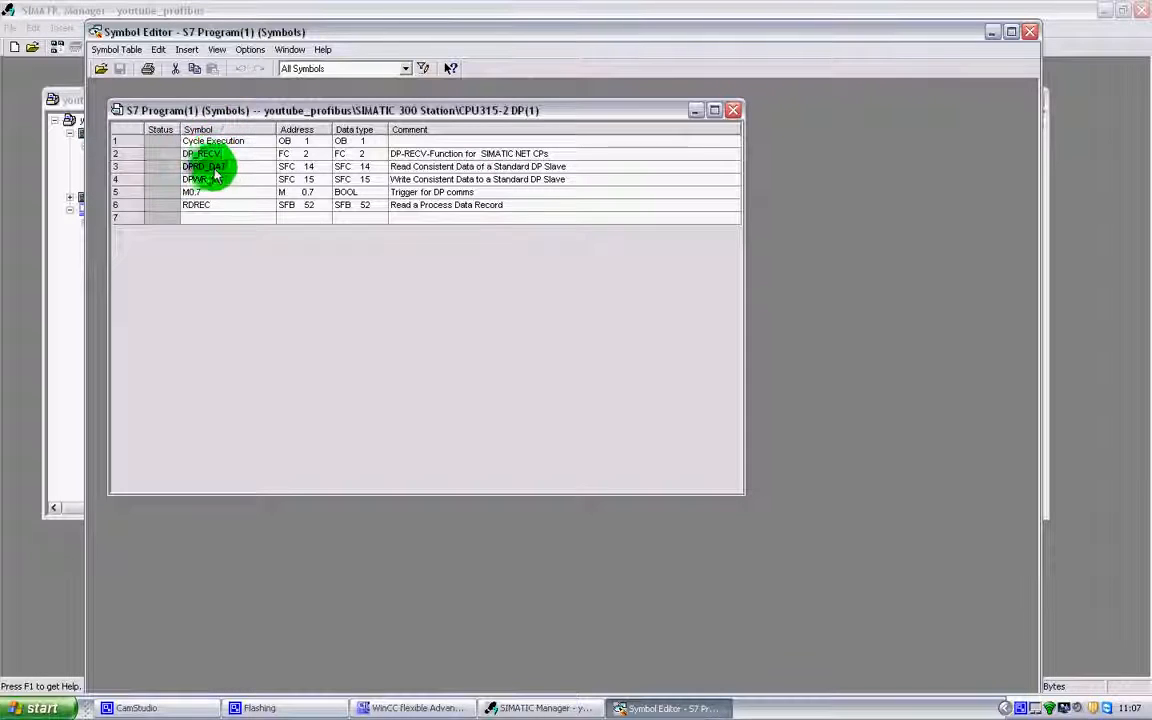
left_click(131, 193)
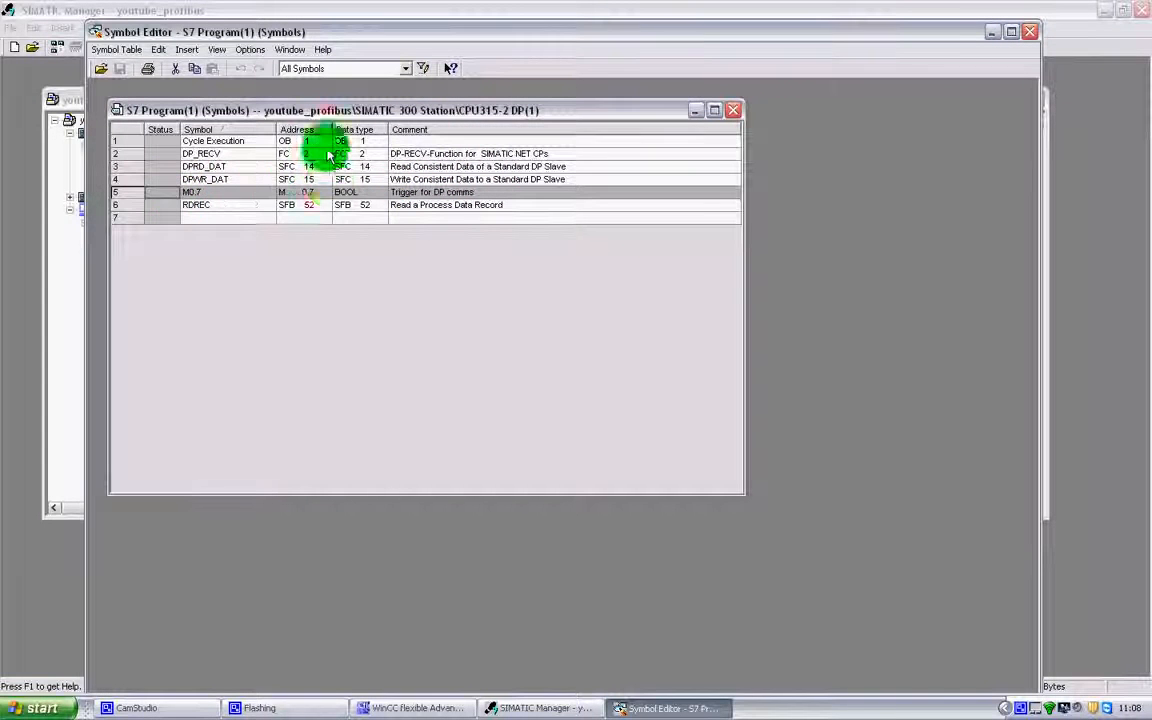
left_click(1030, 32)
Select the Template screen's Start button and open its Press event in Properties > Events
left_click(455, 707)
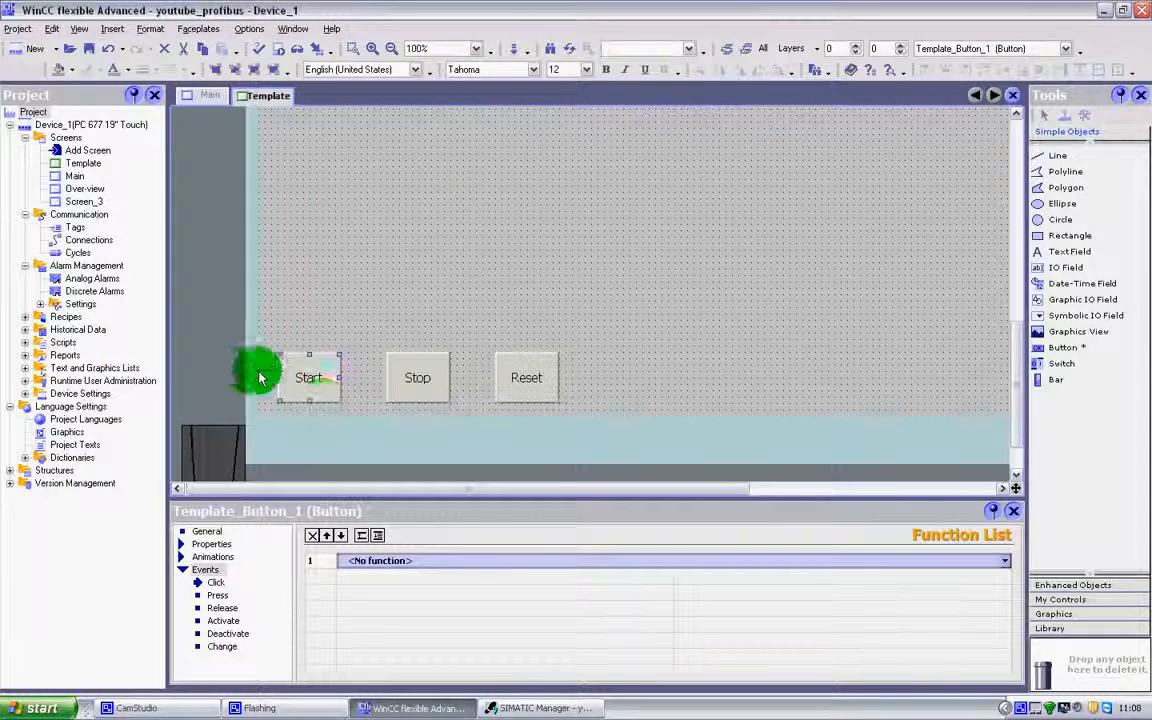
left_click(303, 365)
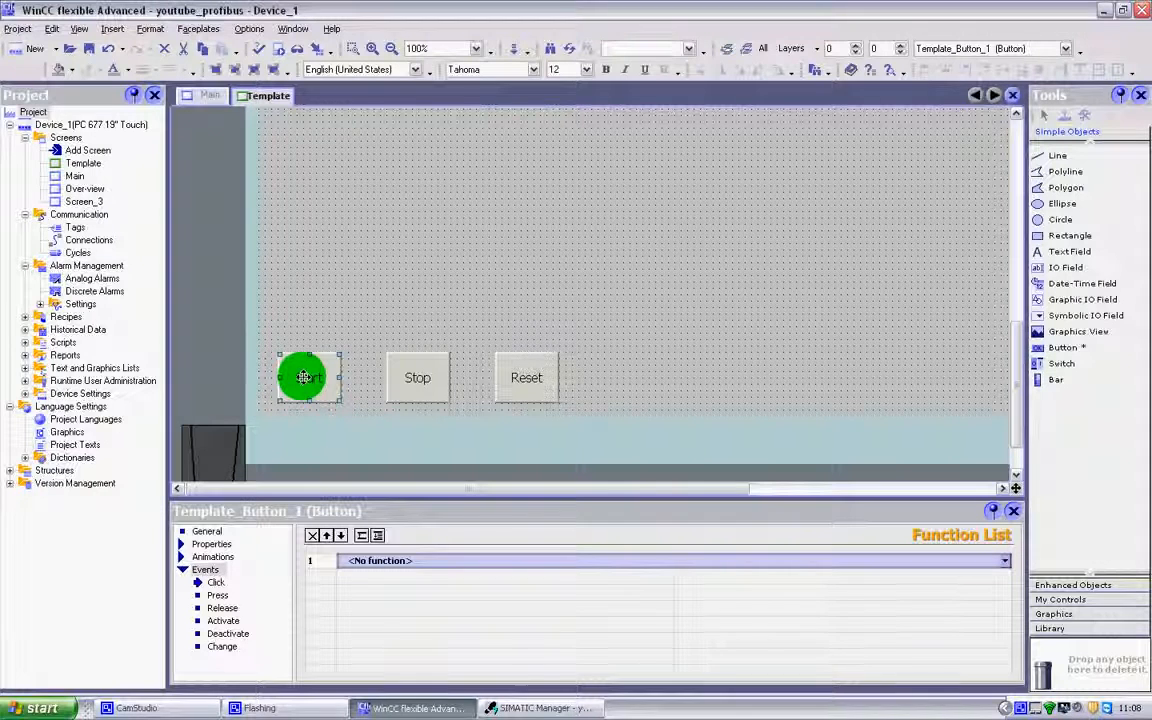
left_click_drag(304, 376, 298, 372)
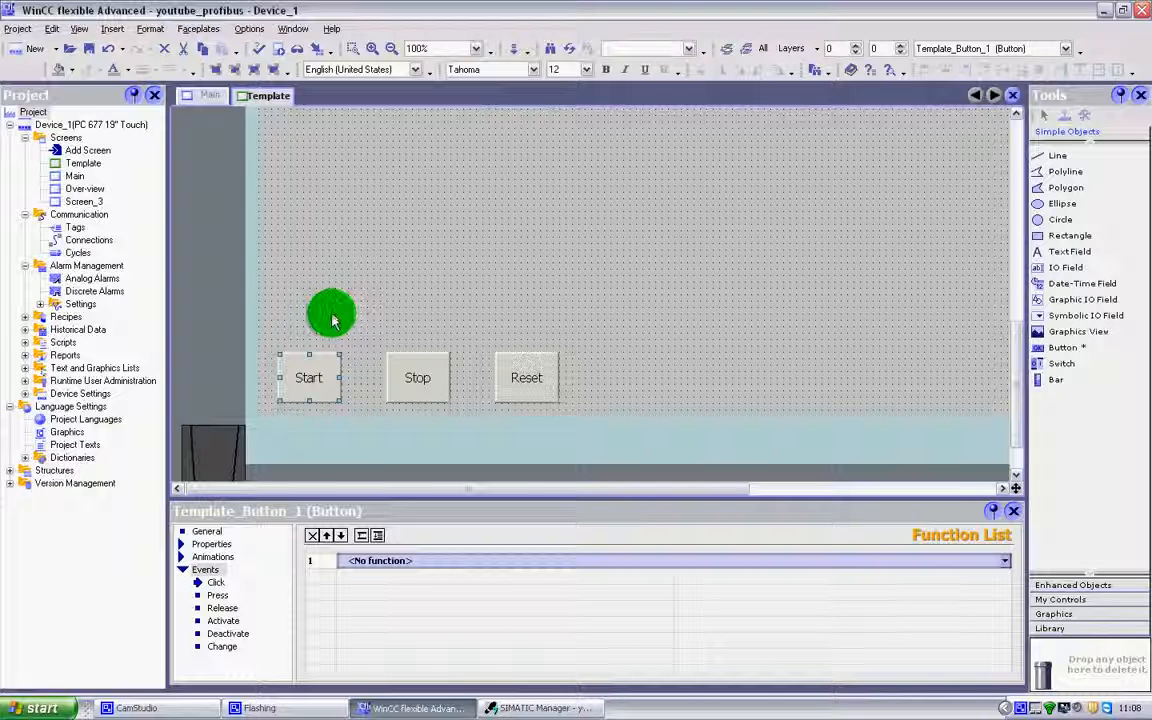
scroll(365, 298, "down", 1)
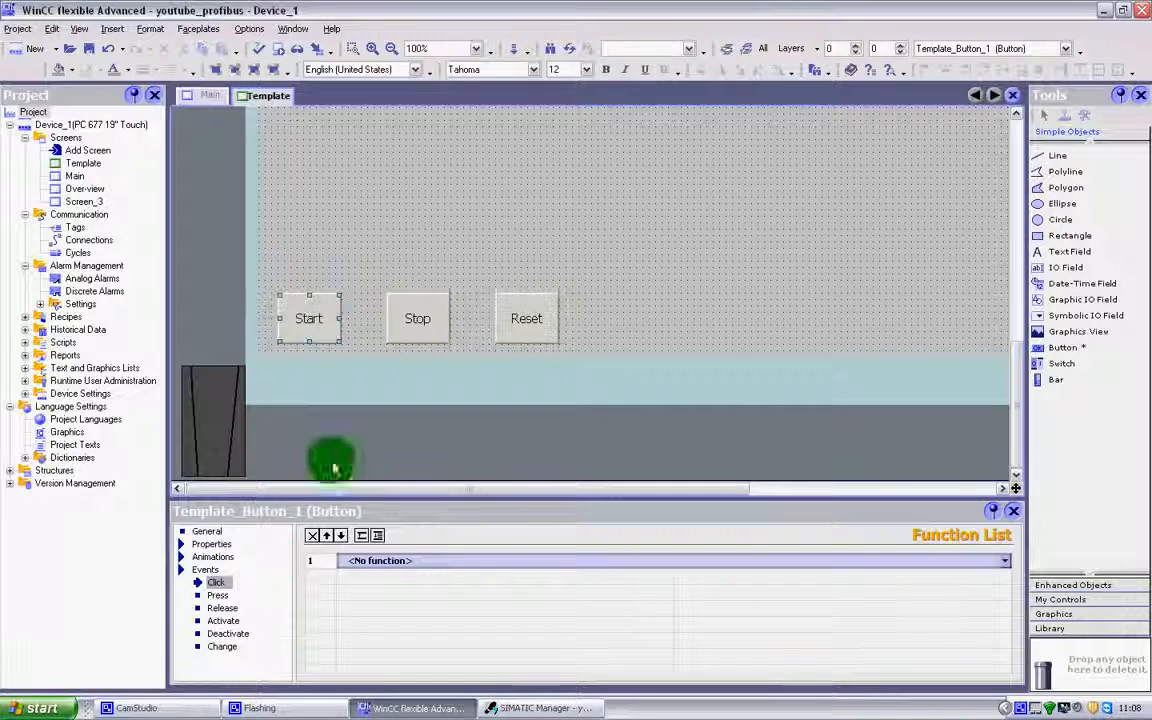
left_click(304, 322)
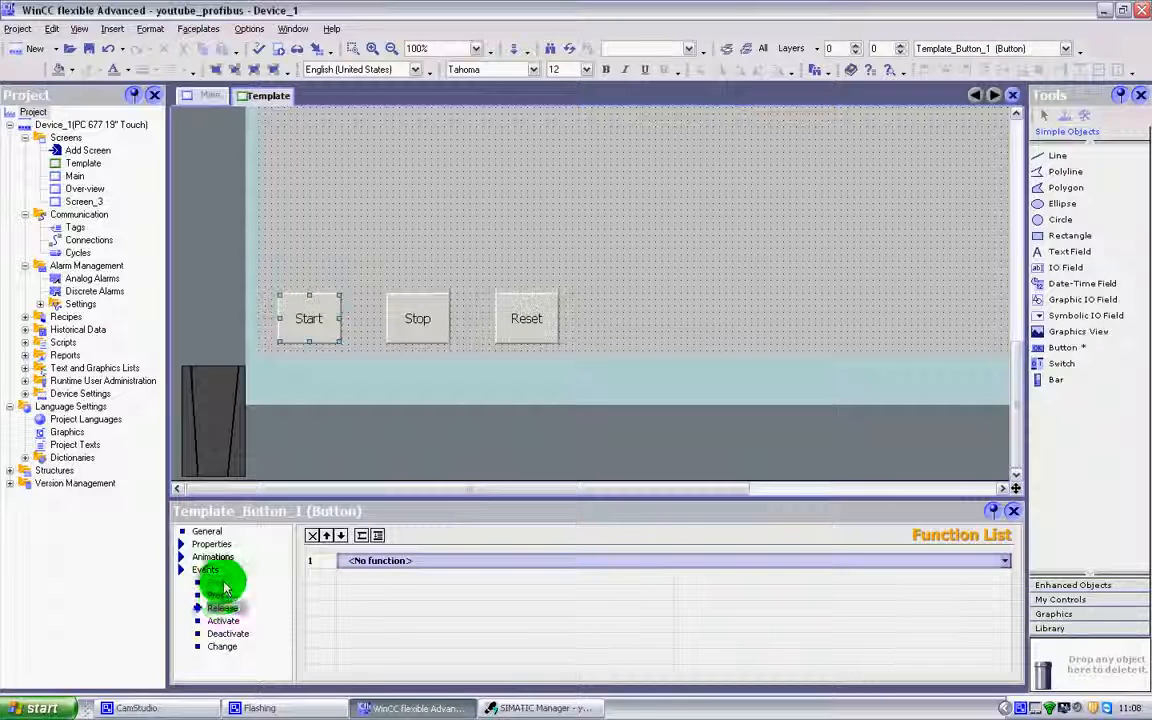
left_click(221, 645)
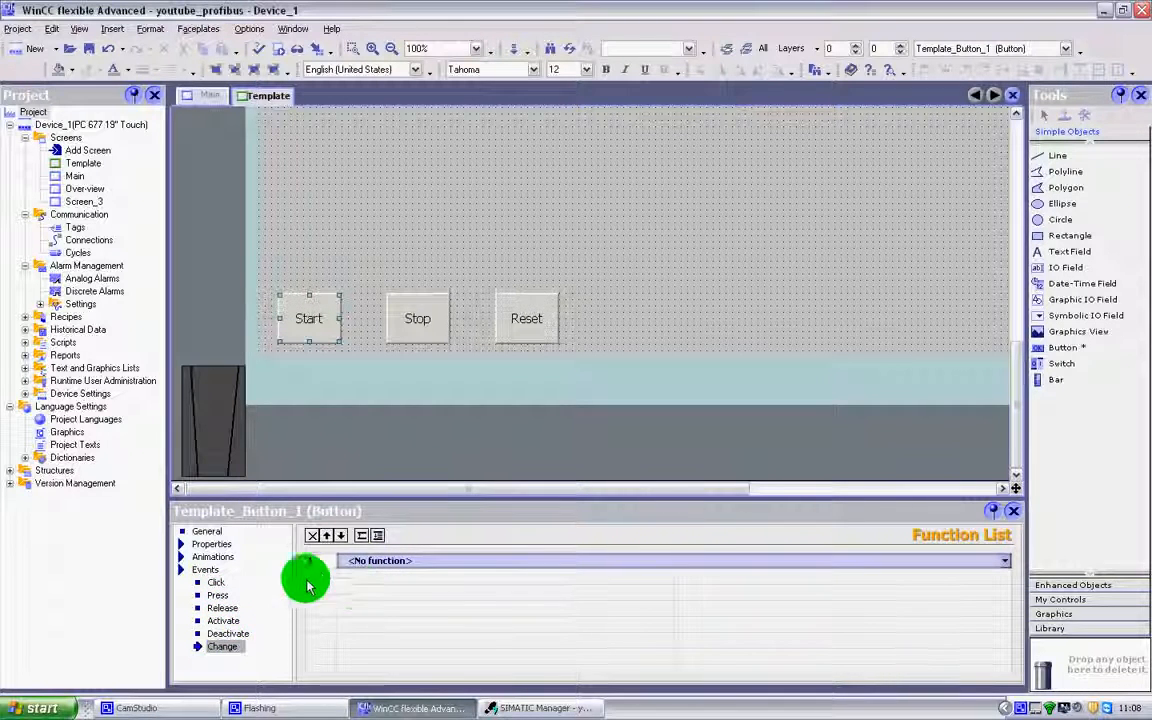
left_click(226, 585)
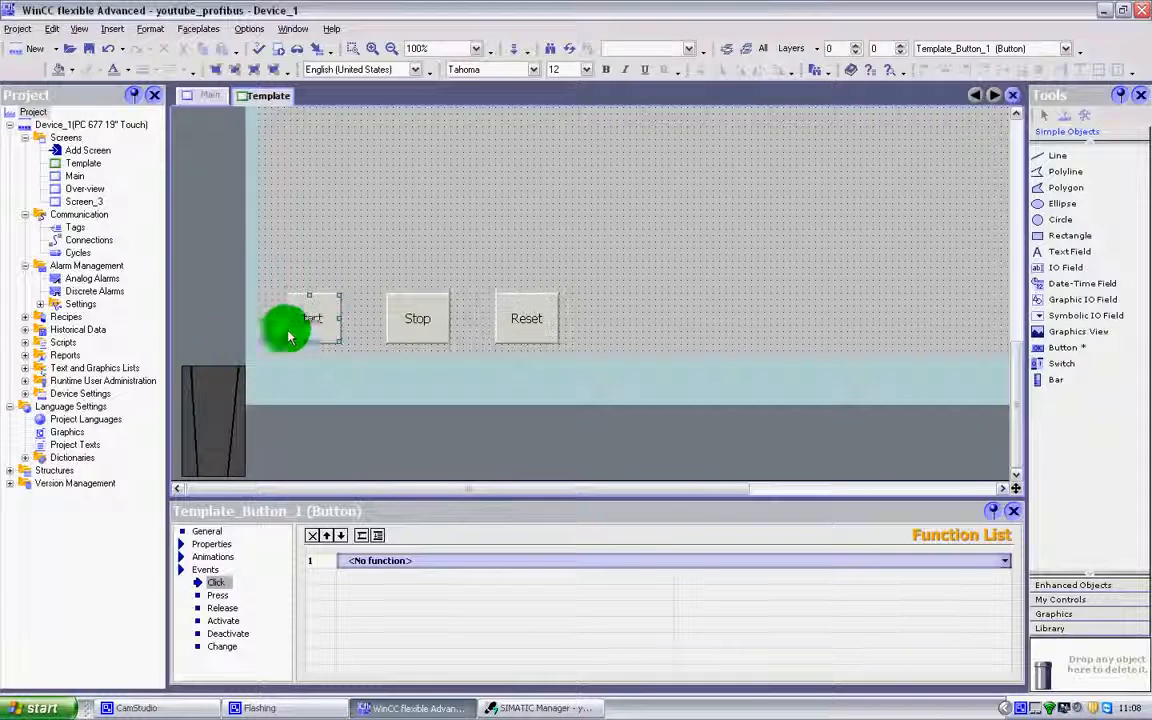
left_click(217, 595)
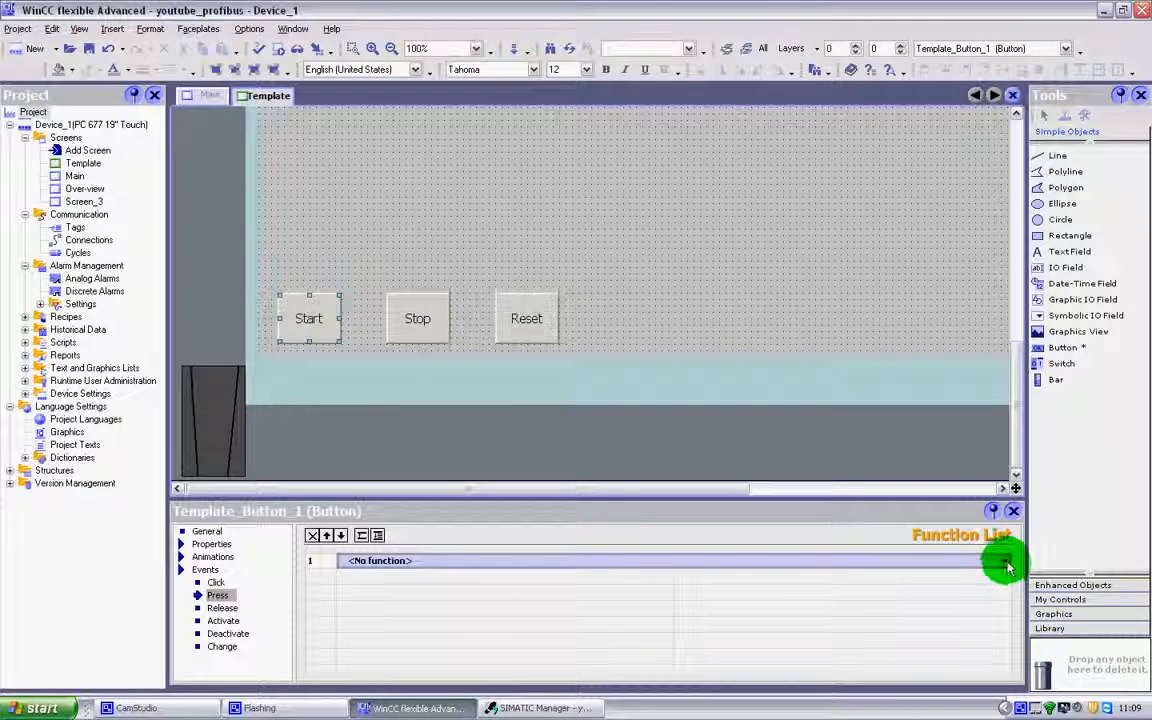
left_click(216, 597)
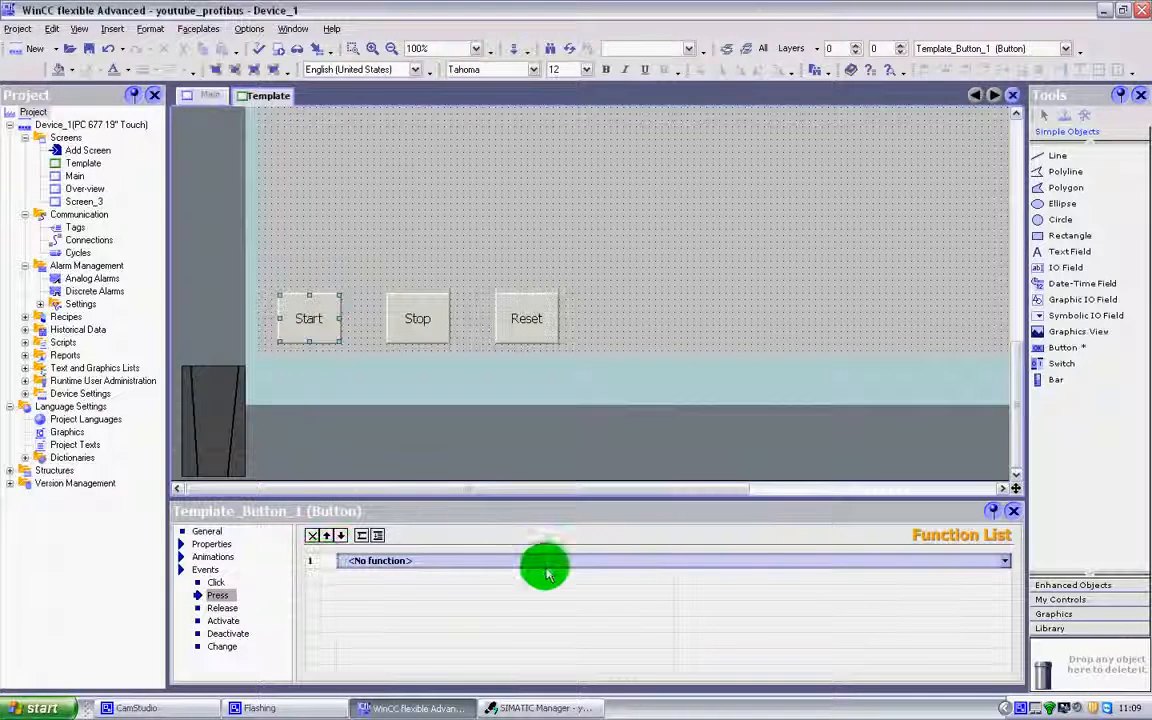
Assign System functions > Edit bits > SetBit to the Start button's Press event
left_click(1006, 562)
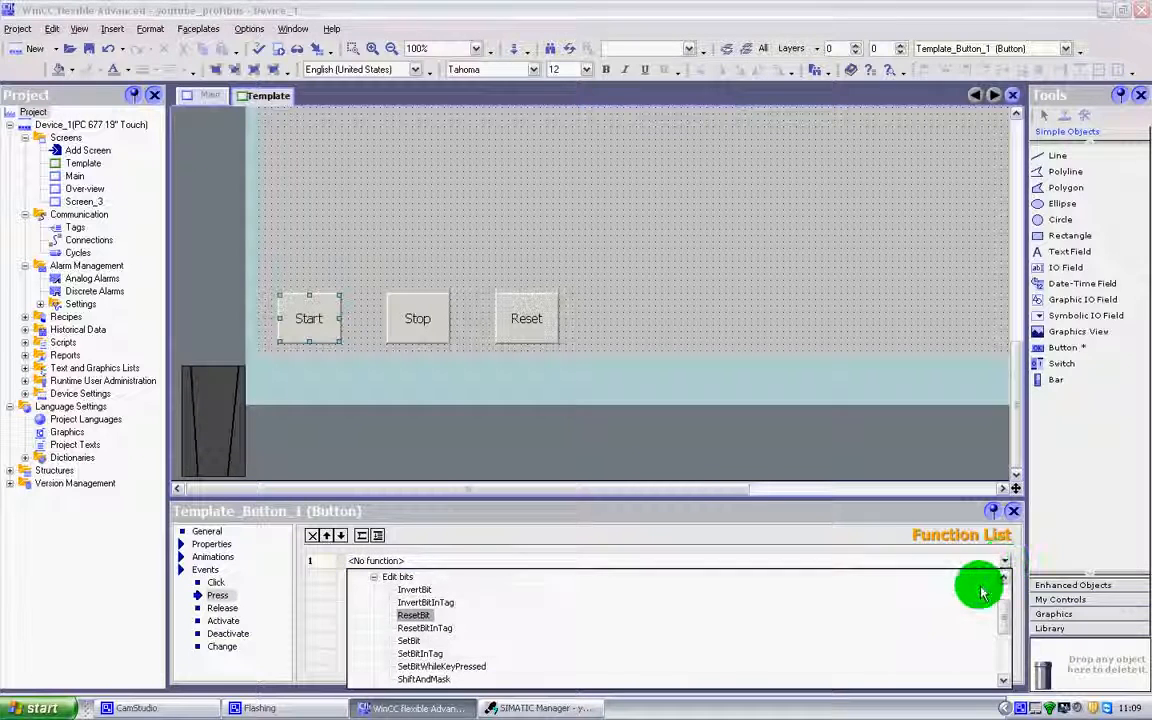
left_click(1005, 578)
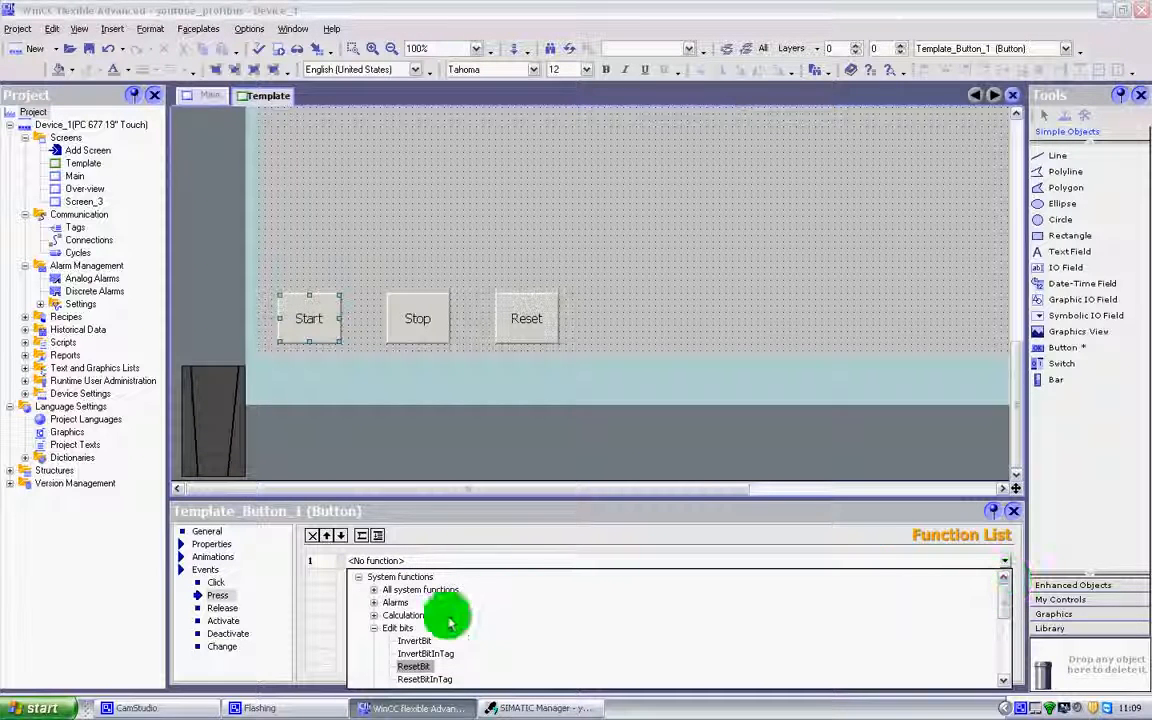
left_click(374, 630)
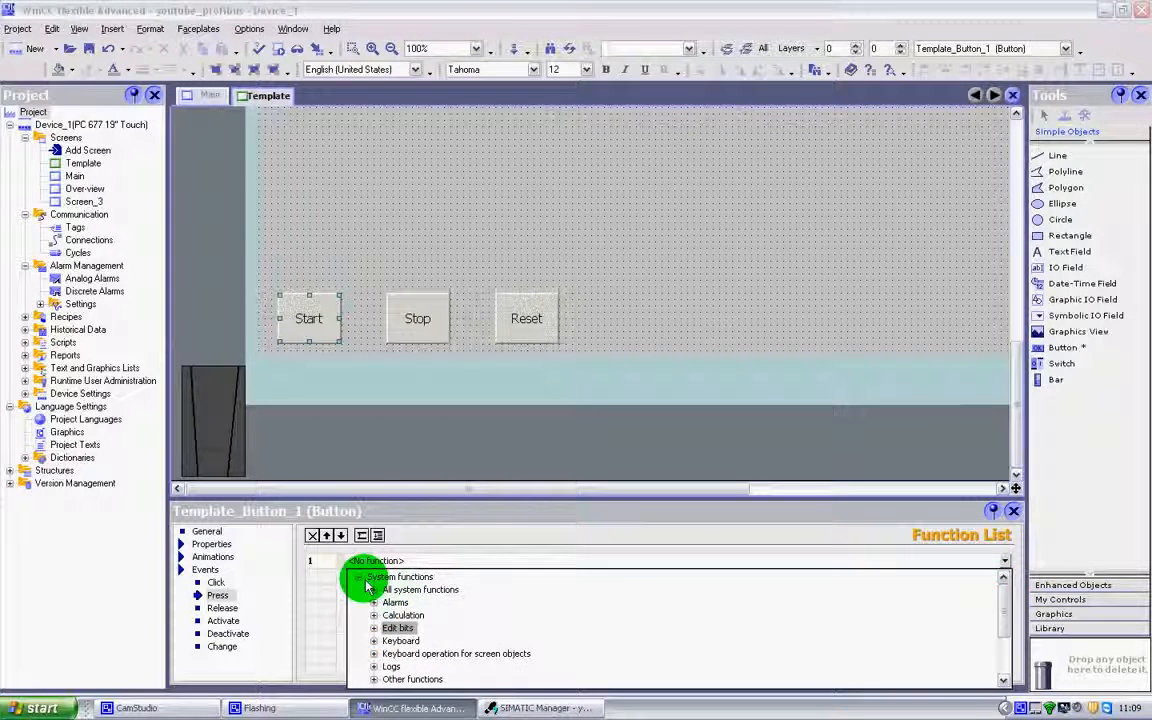
left_click(360, 579)
left_click(360, 579)
scroll(450, 595, "down", 2)
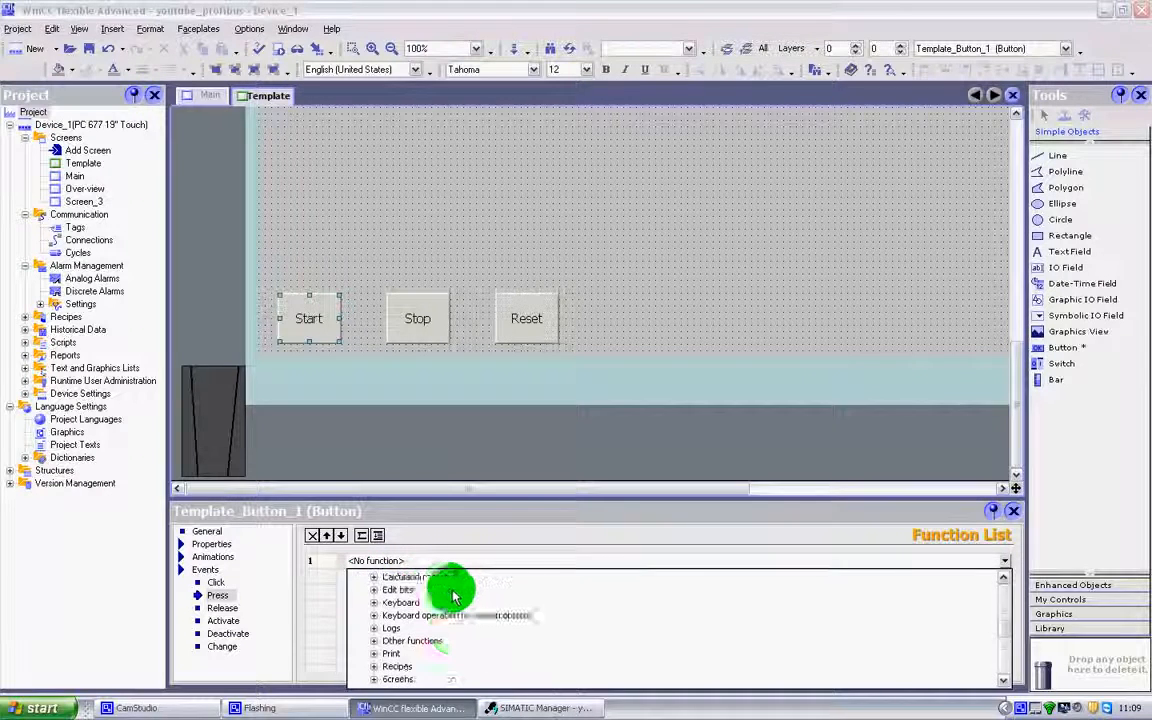
scroll(452, 620, "up", 2)
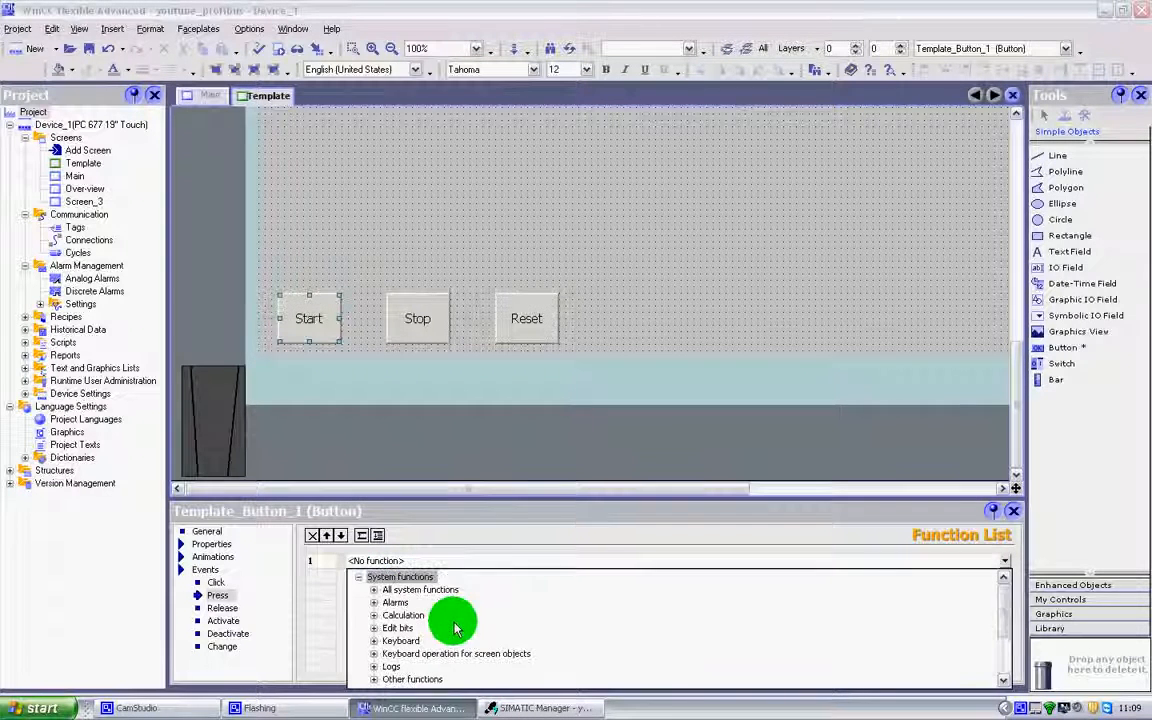
left_click(374, 628)
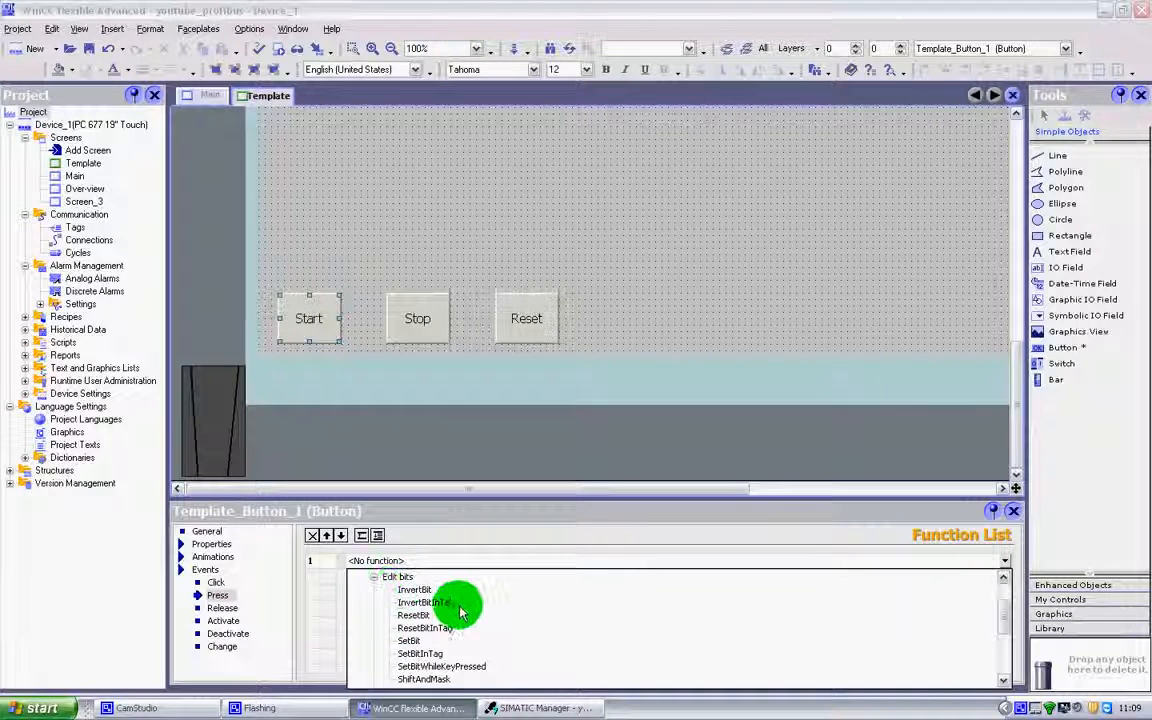
scroll(463, 618, "down", 1)
left_click(412, 605)
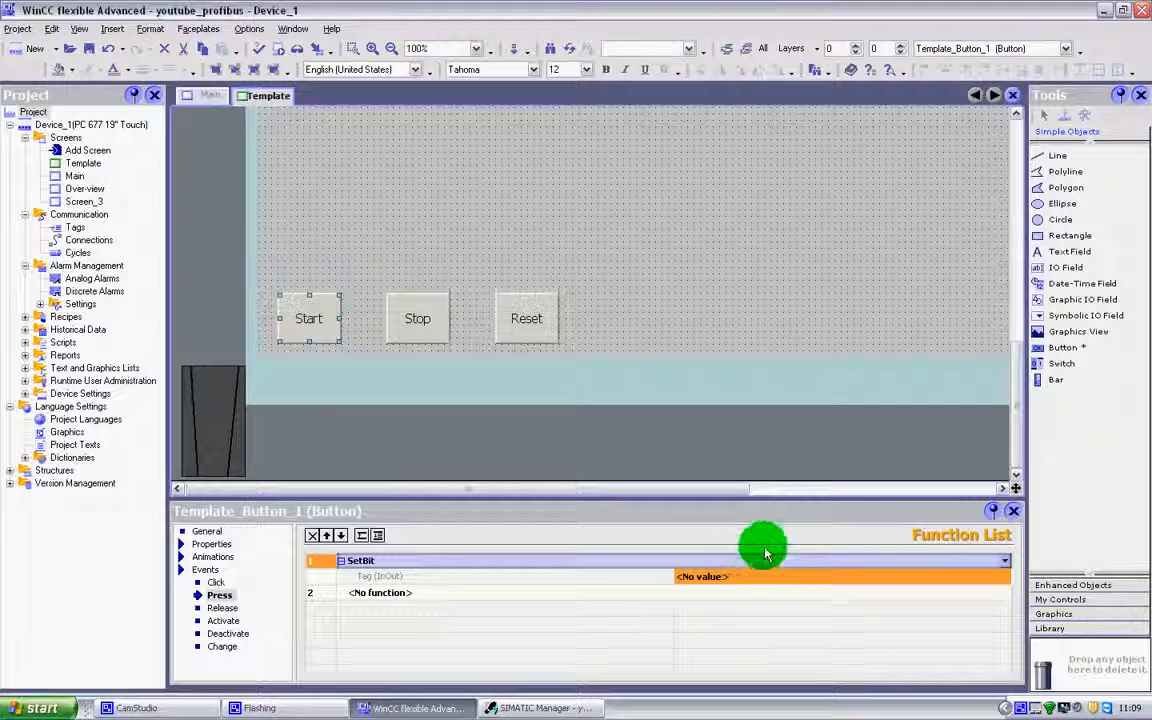
Open the SetBit tag chooser and browse Device_1 > Communication > Tags
left_click(1006, 583)
left_click(1004, 578)
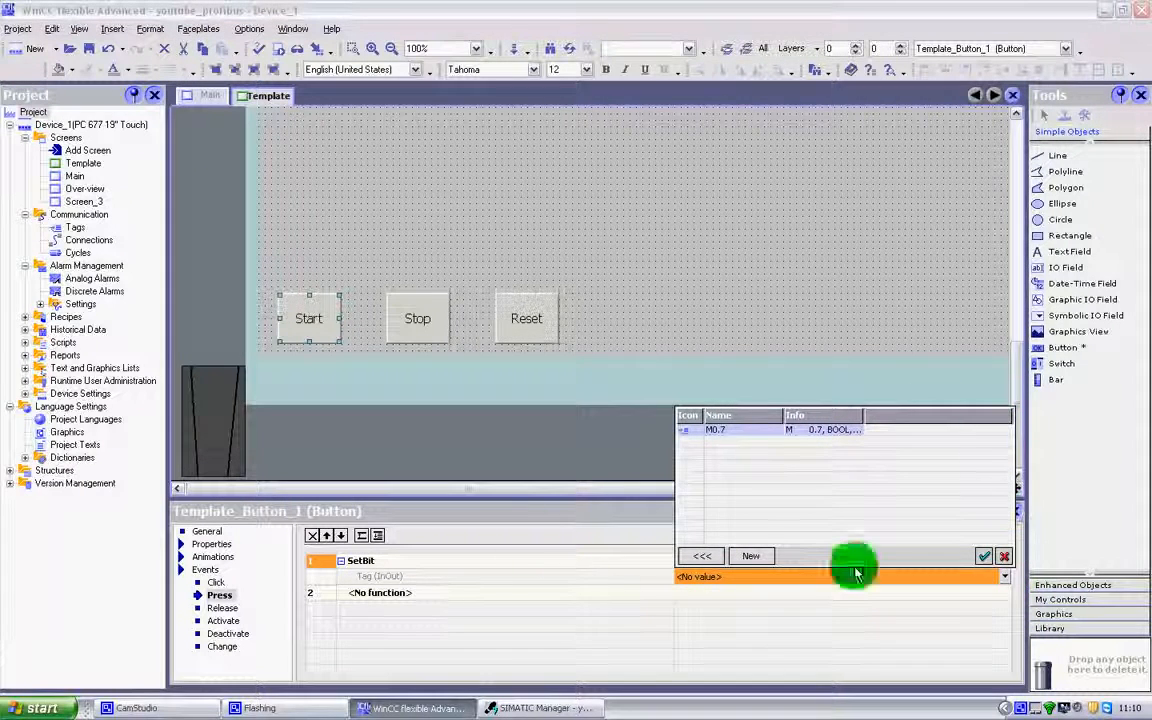
left_click(703, 560)
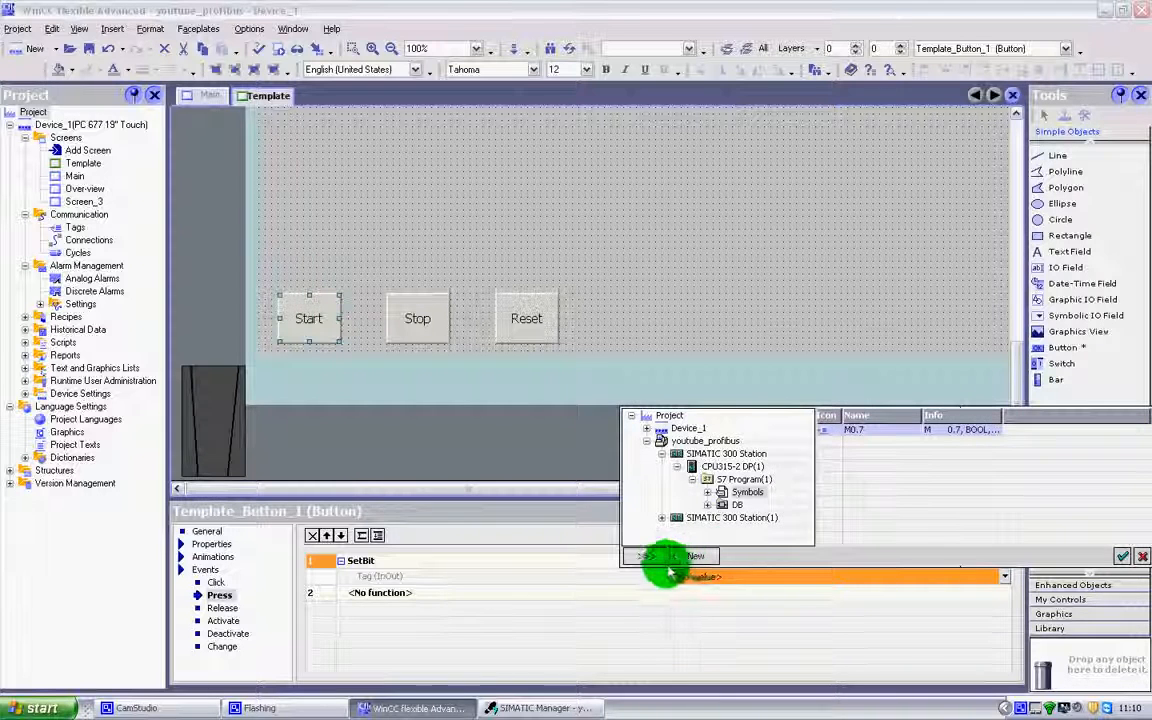
double_click(652, 441)
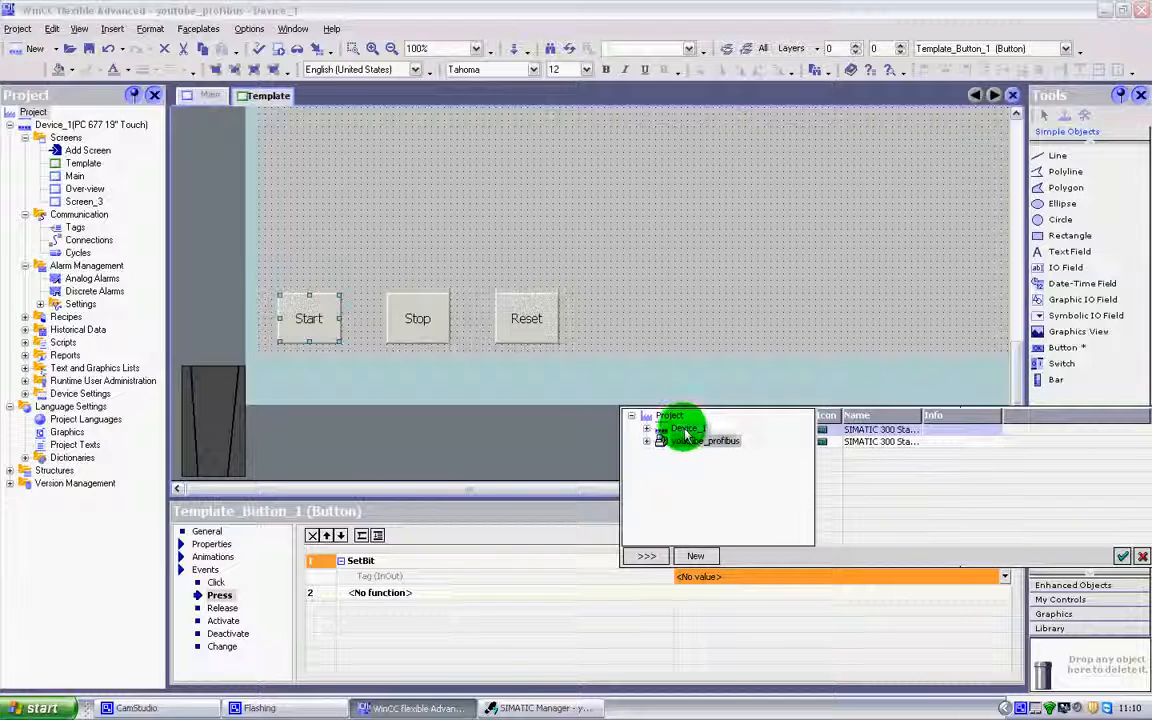
left_click(683, 432)
left_click(647, 429)
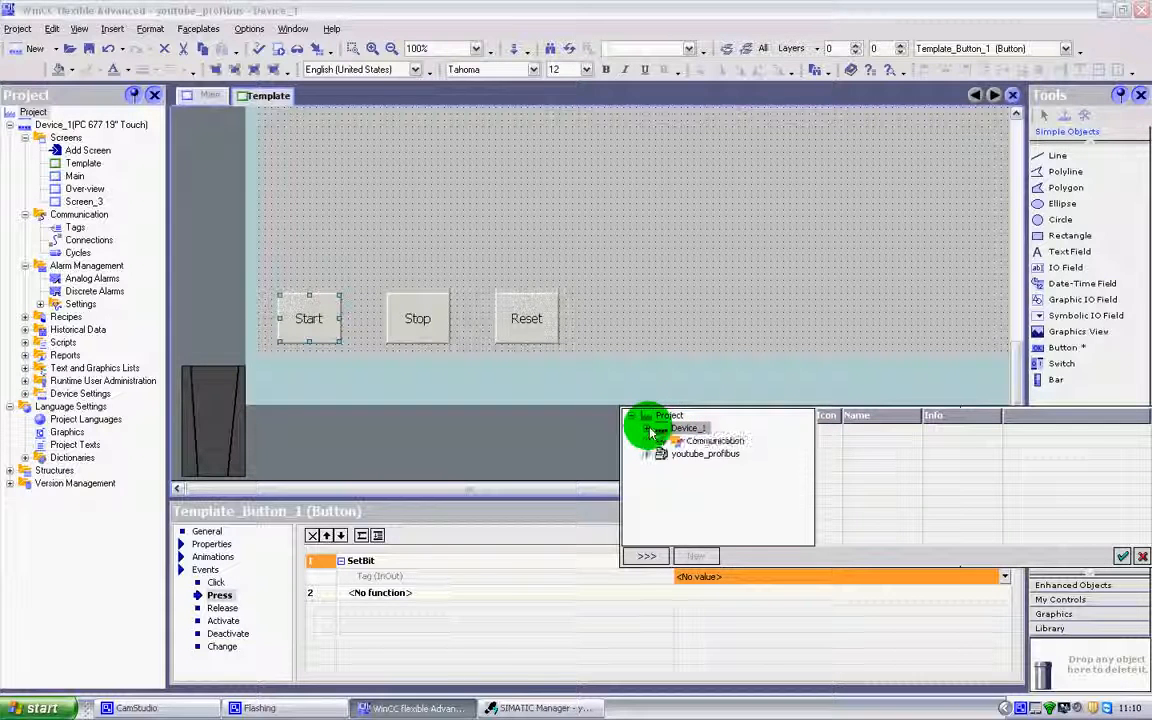
left_click(662, 441)
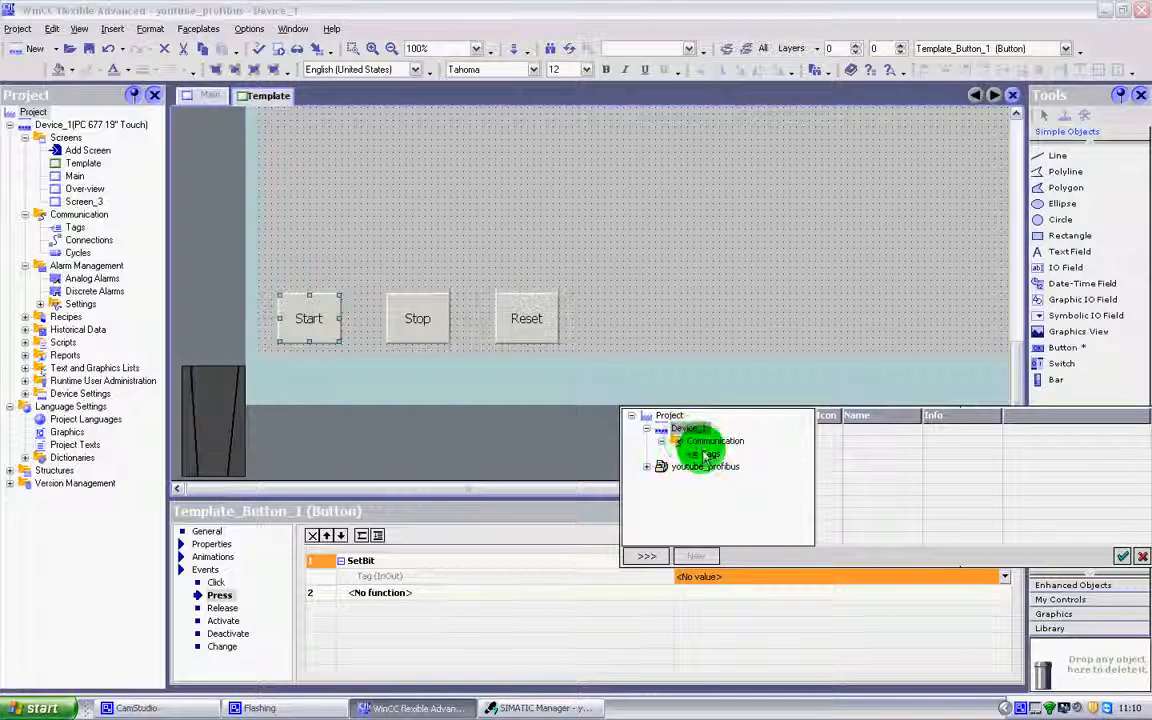
left_click(708, 456)
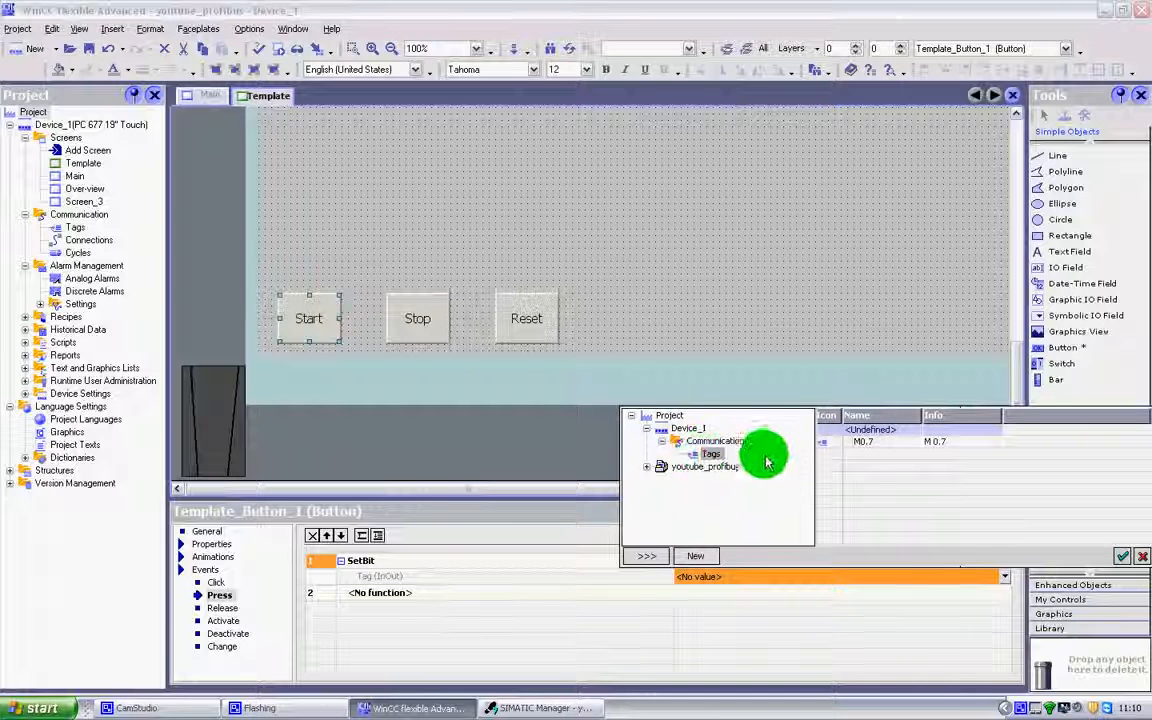
left_click(675, 441)
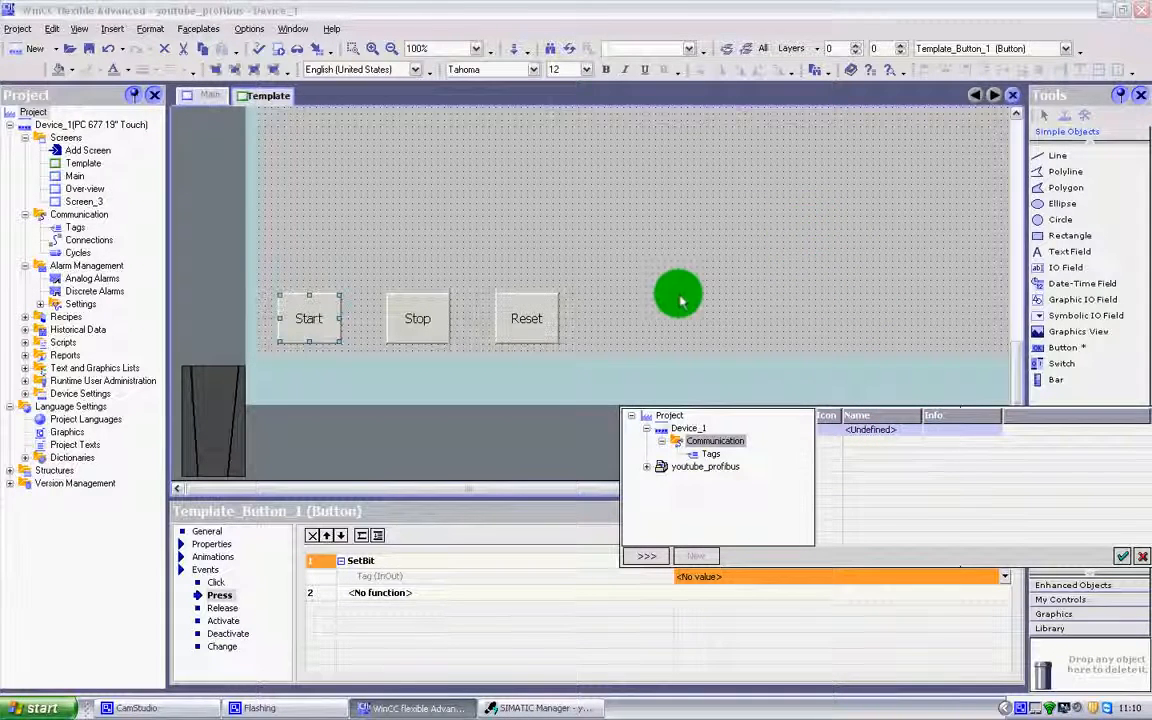
Expand youtube_profibus down to S7 Program(1) and list the Symbols and DB1 tags
left_click(649, 470)
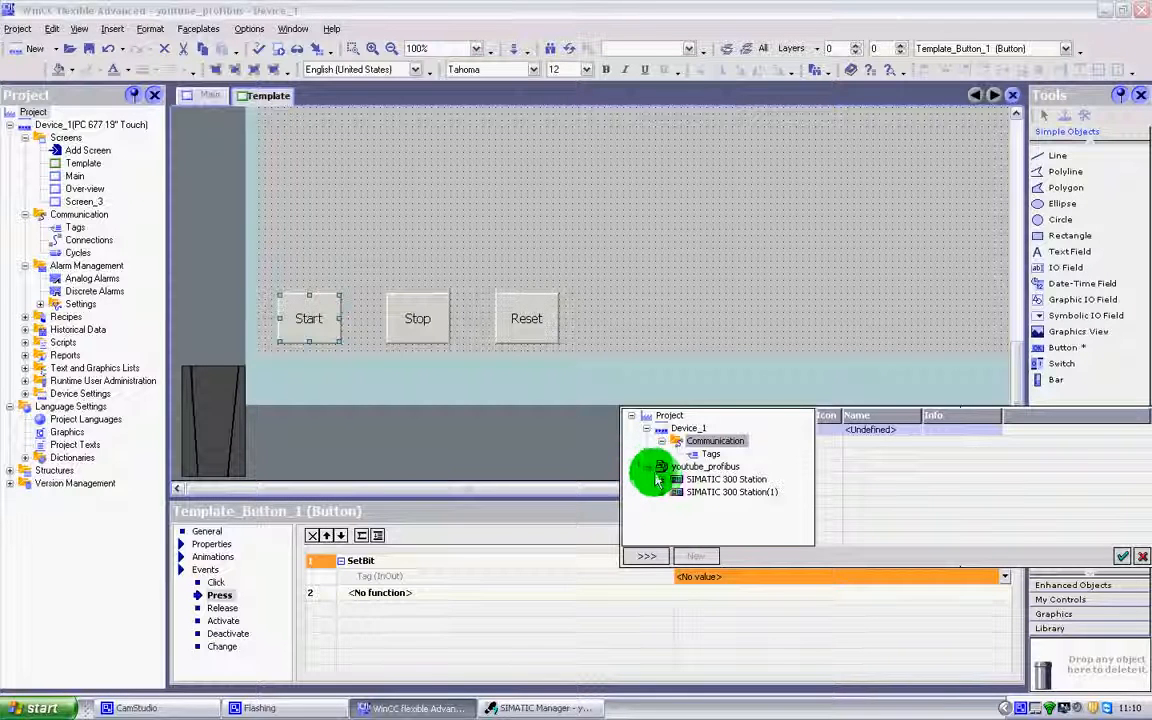
left_click(663, 481)
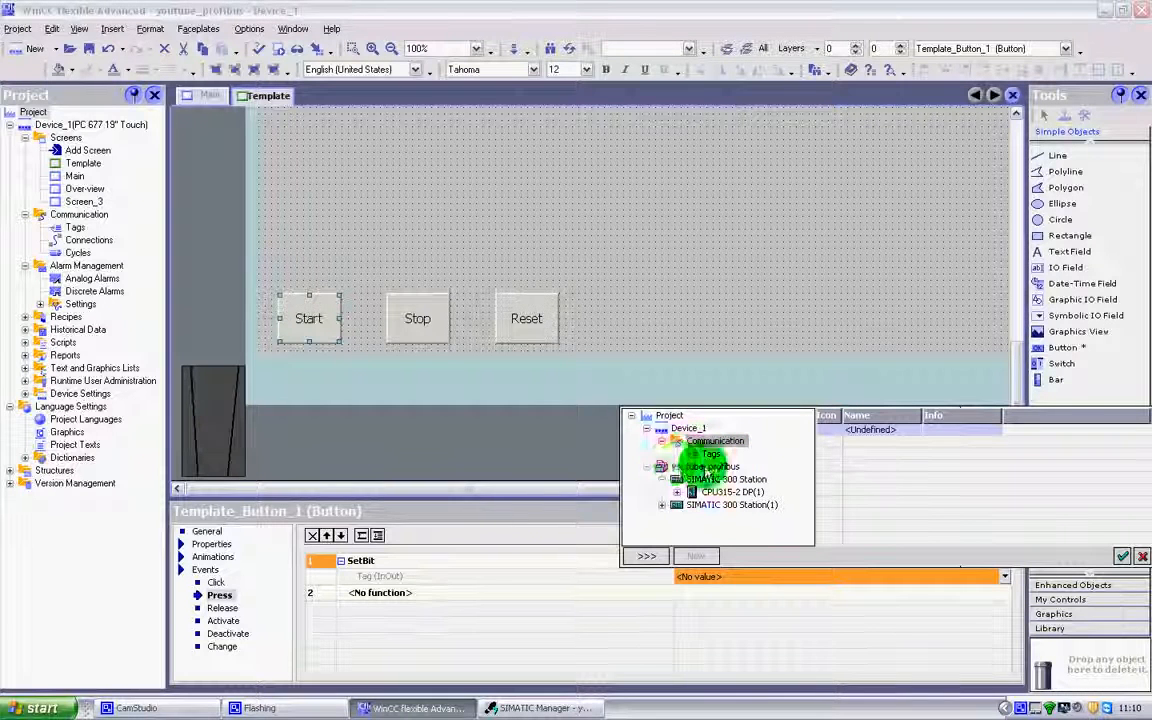
left_click(677, 492)
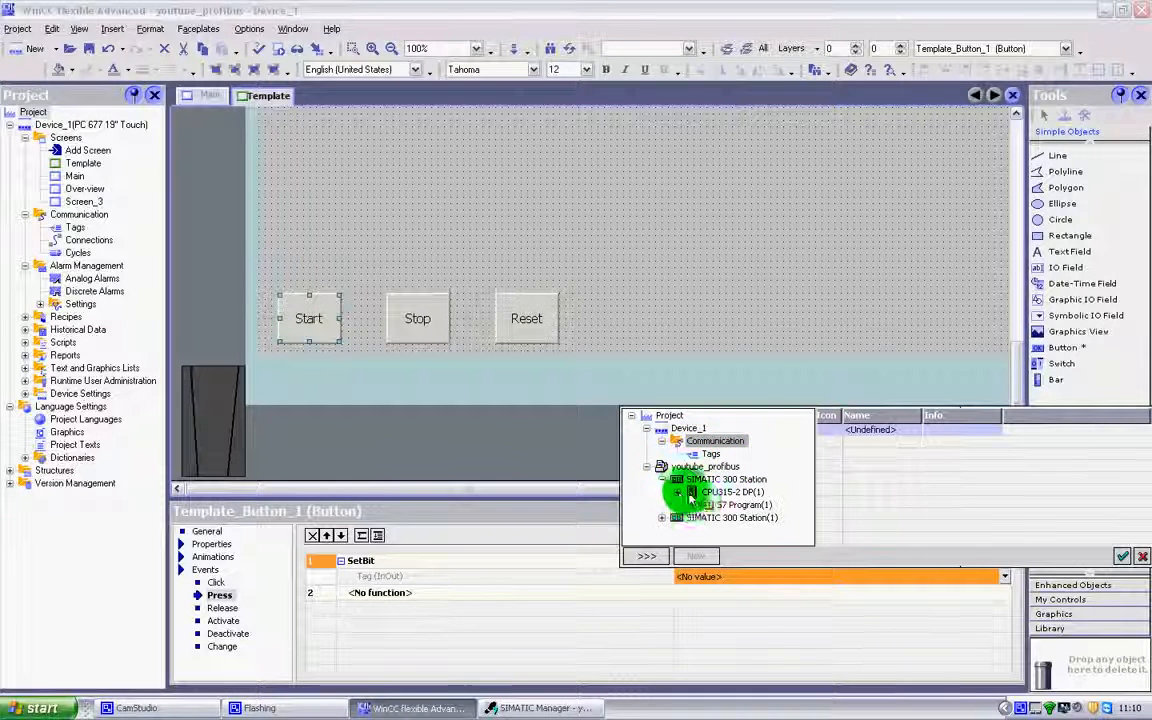
left_click(692, 505)
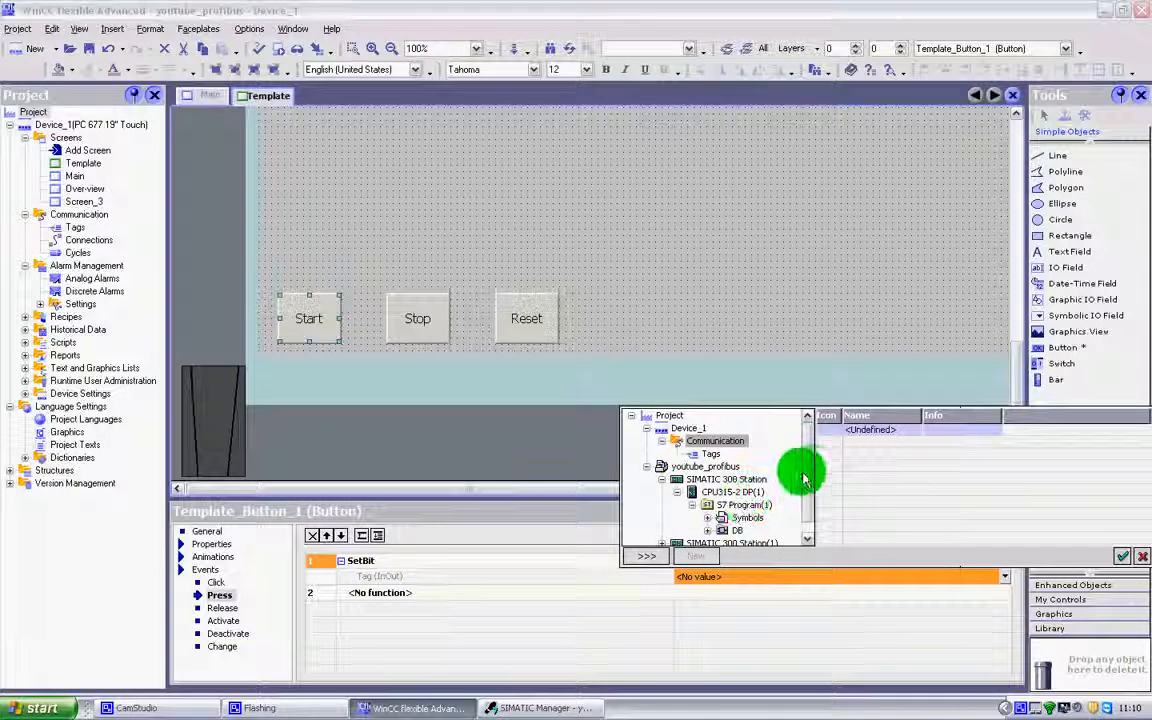
scroll(808, 477, "down", 1)
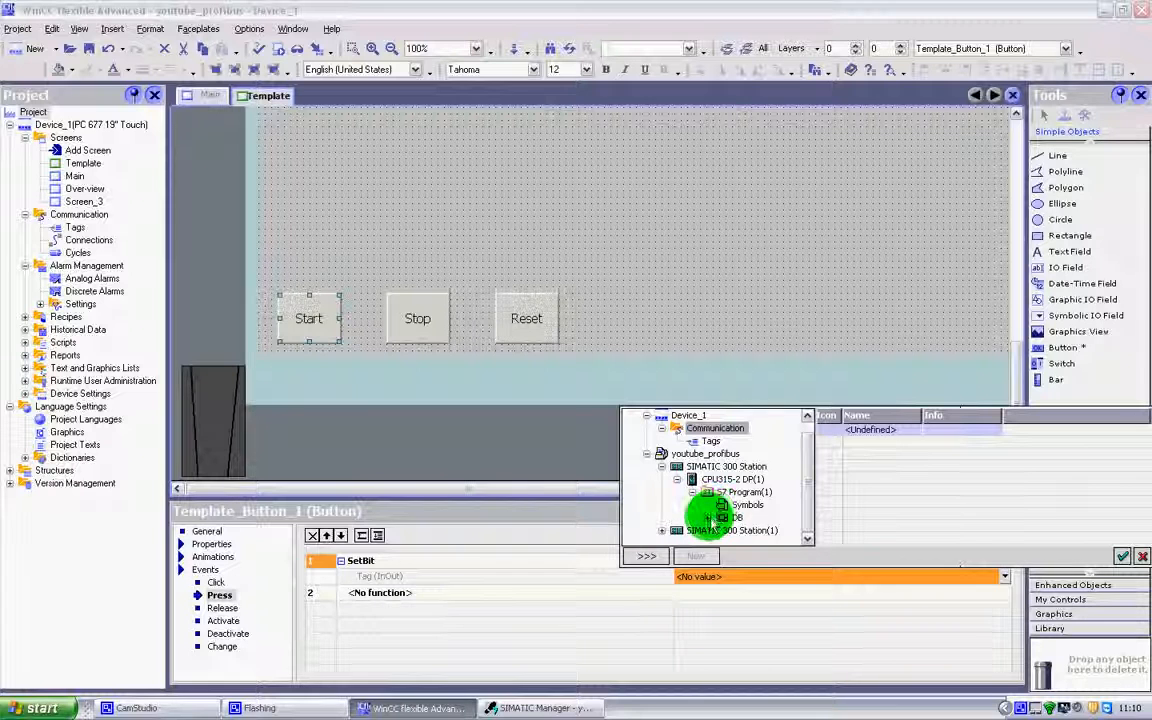
left_click(740, 508)
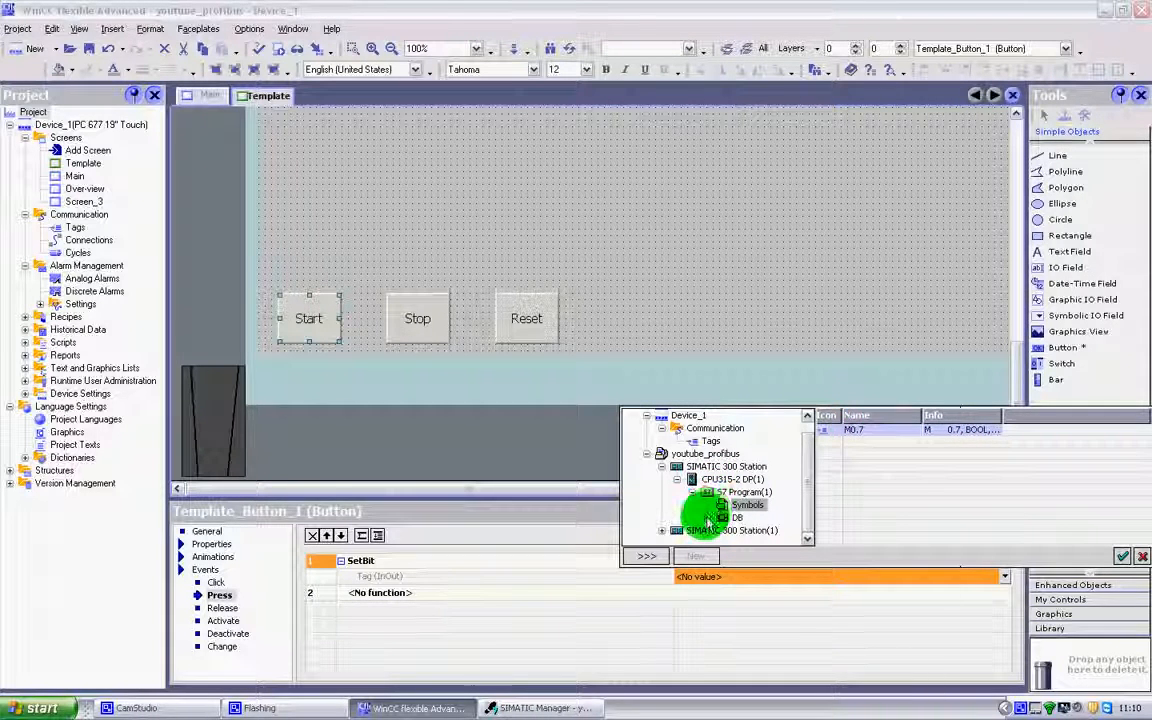
left_click(707, 518)
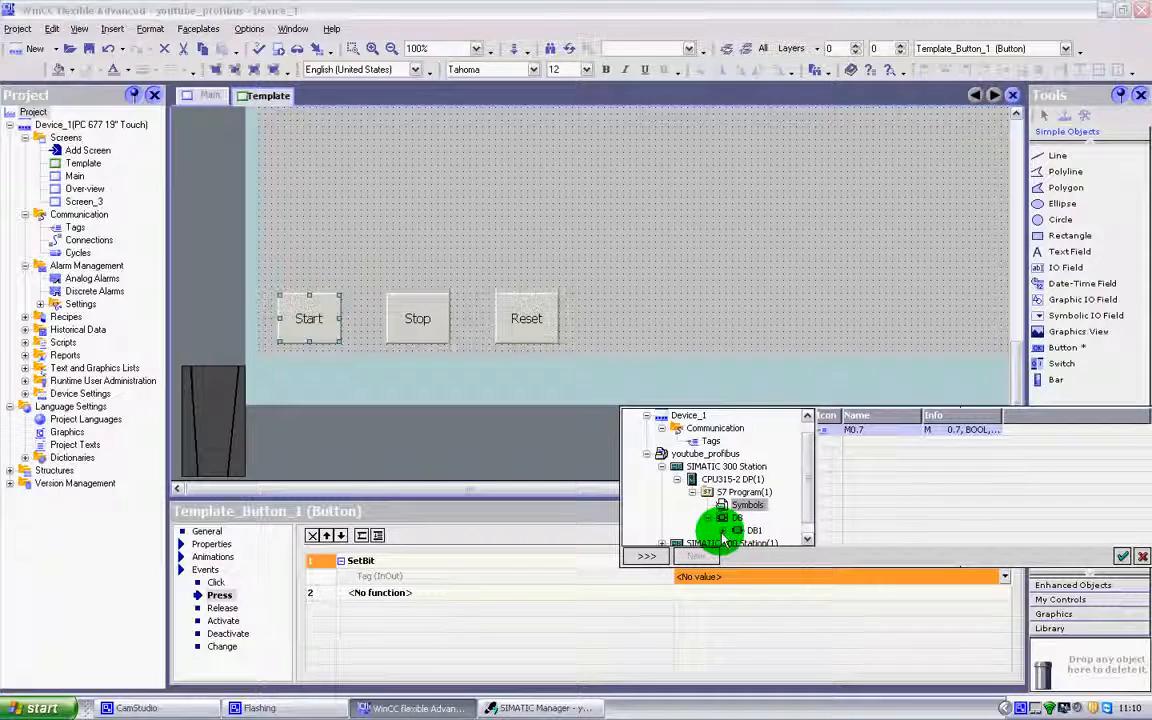
left_click(752, 530)
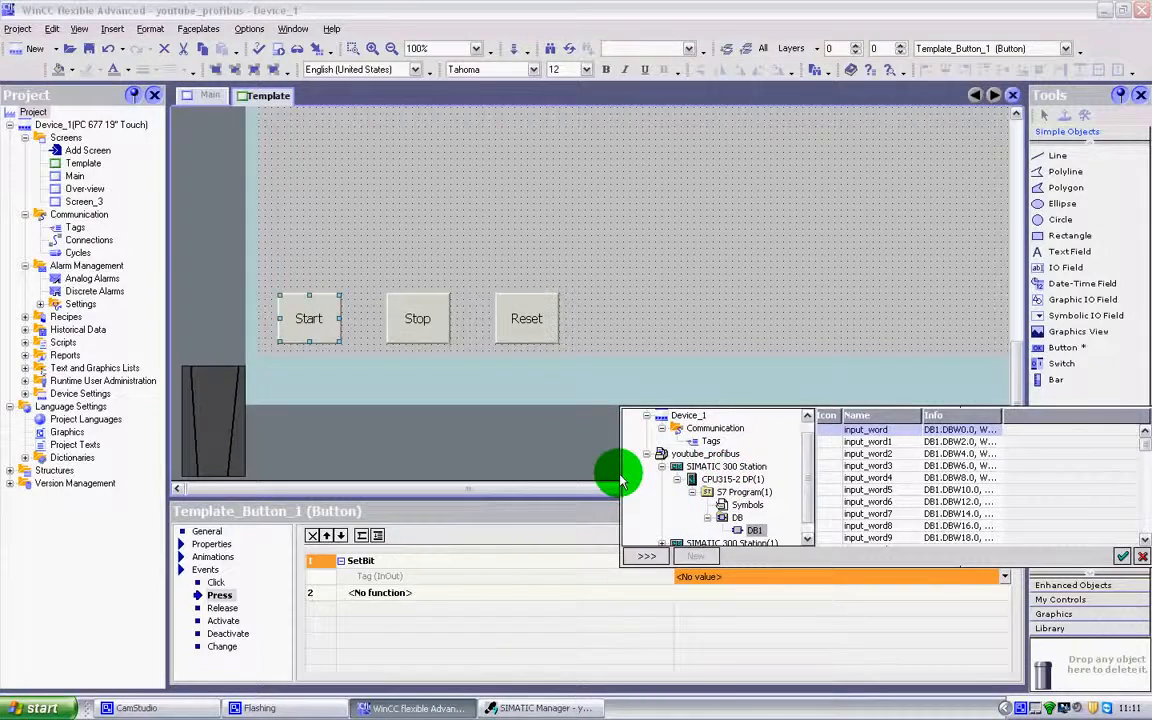
Widen the tag selection columns, then set SetBit's tag to M0.7 from S7 Program(1) Symbols
left_click_drag(620, 480, 250, 424)
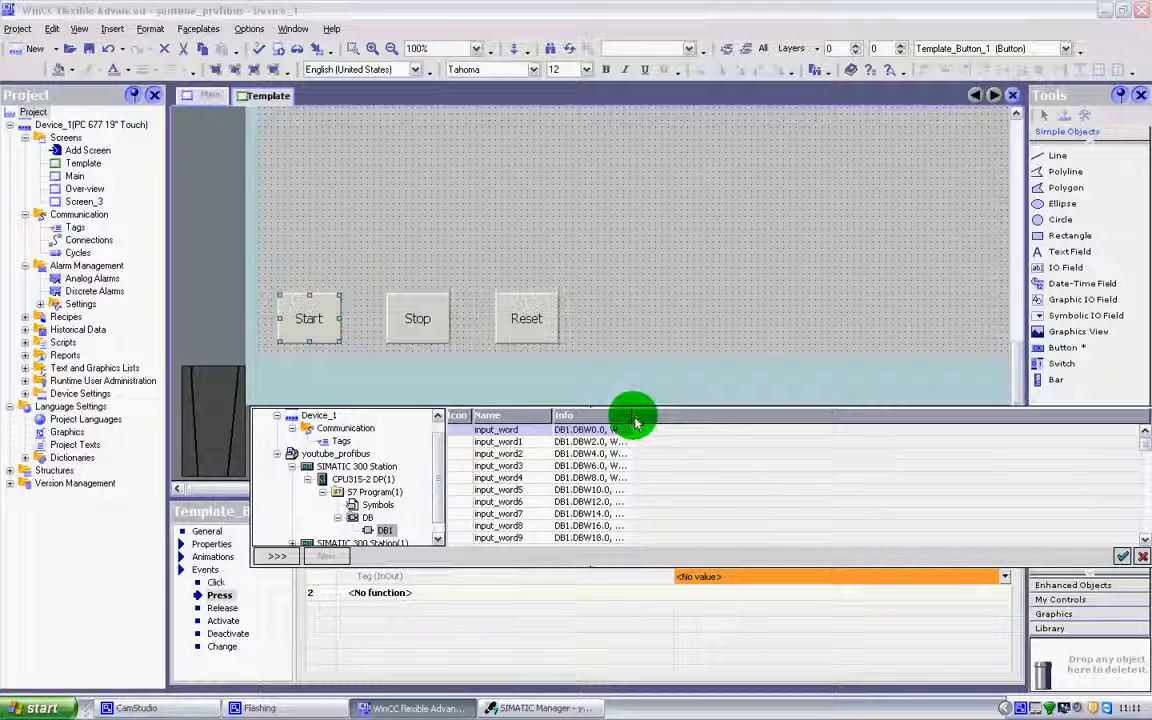
left_click_drag(634, 421, 995, 425)
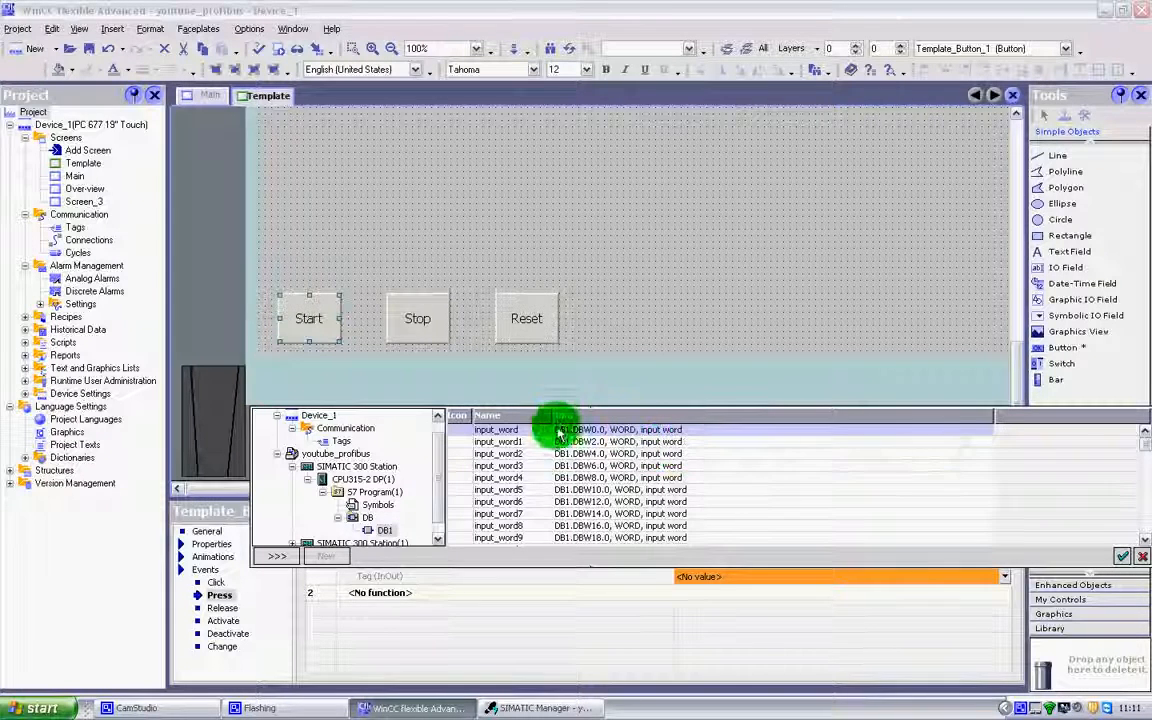
left_click_drag(553, 413, 722, 417)
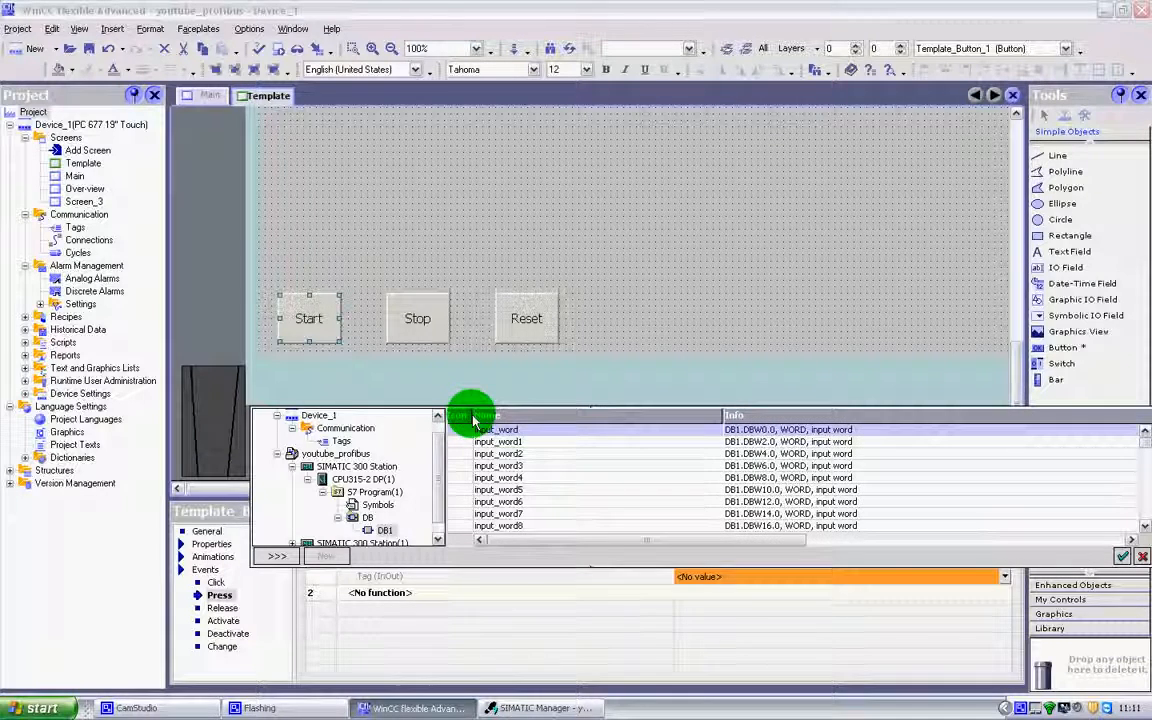
left_click_drag(474, 418, 532, 414)
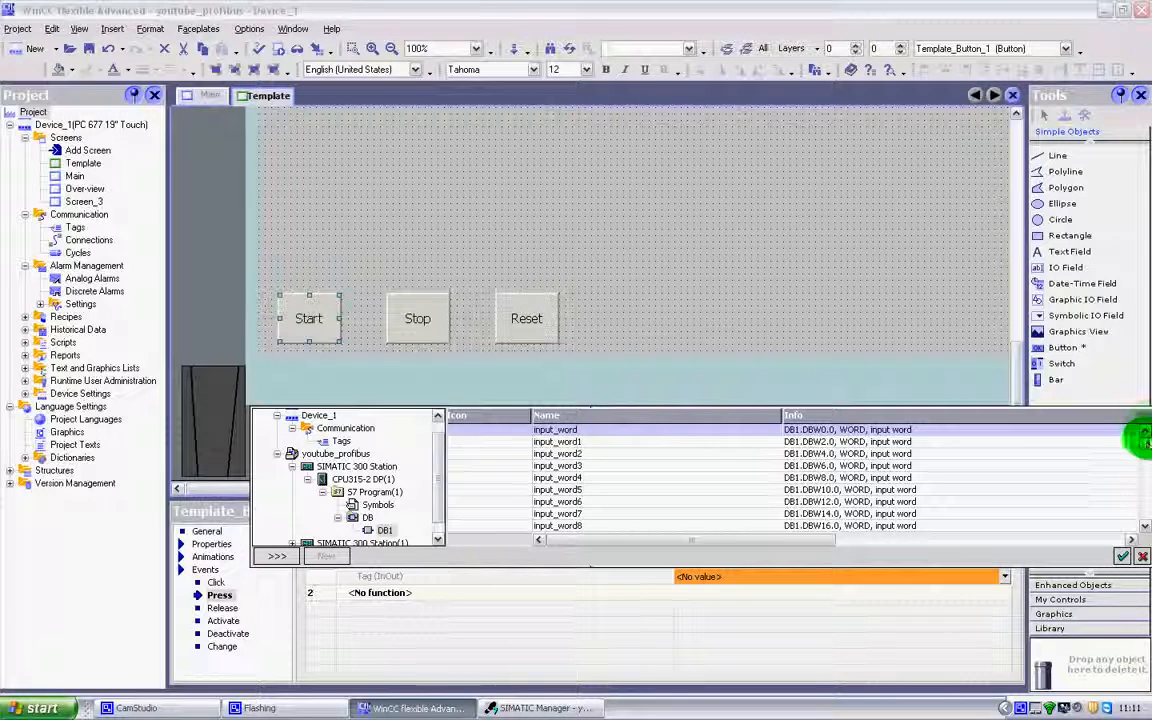
mouse_move(1145, 446)
left_mouse_down()
mouse_move(1145, 505)
mouse_move(1134, 489)
mouse_move(1142, 441)
left_mouse_up()
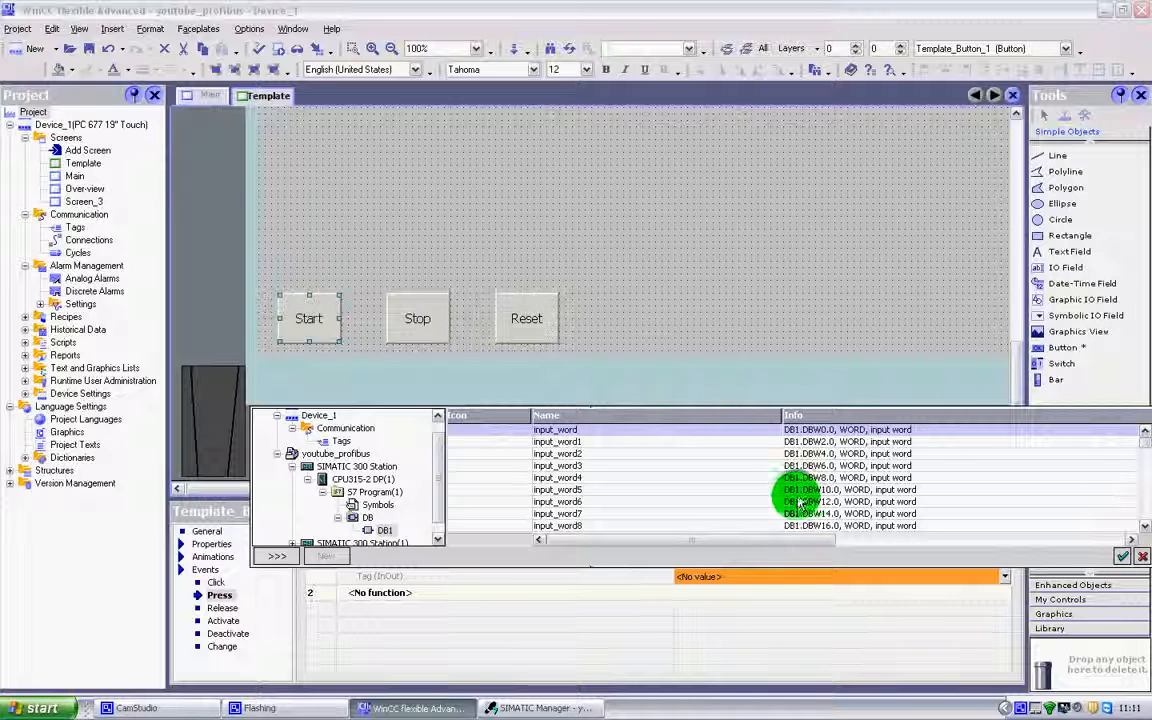
left_click(378, 505)
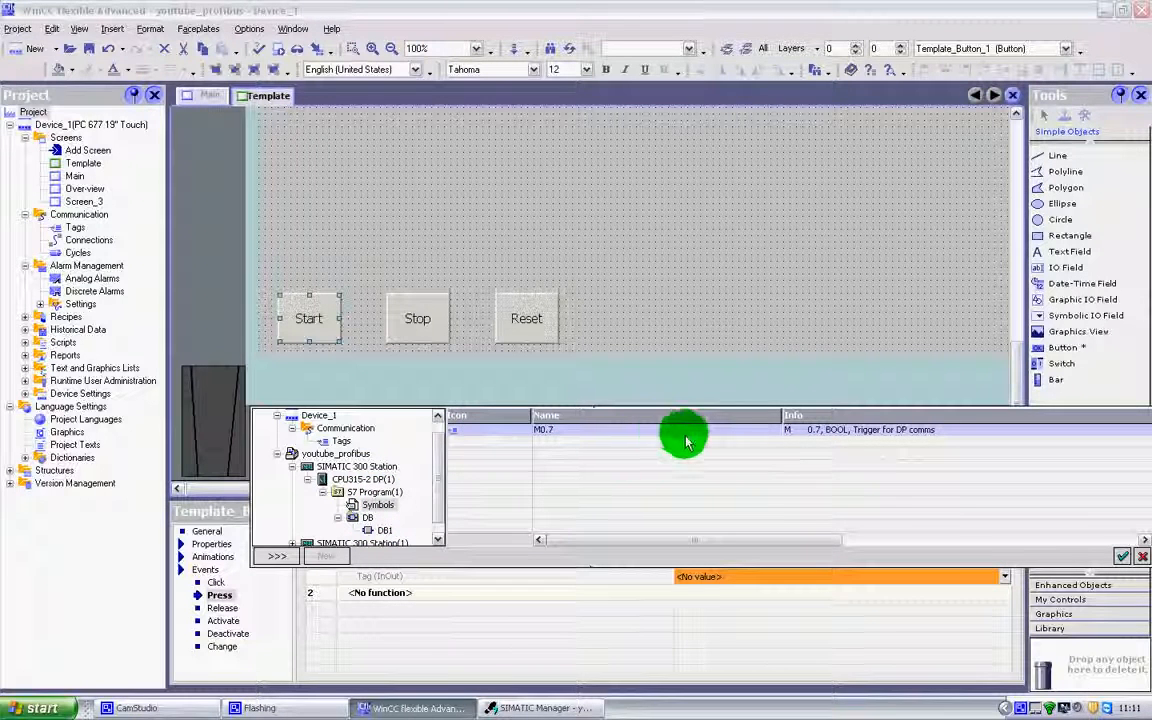
left_click(1124, 557)
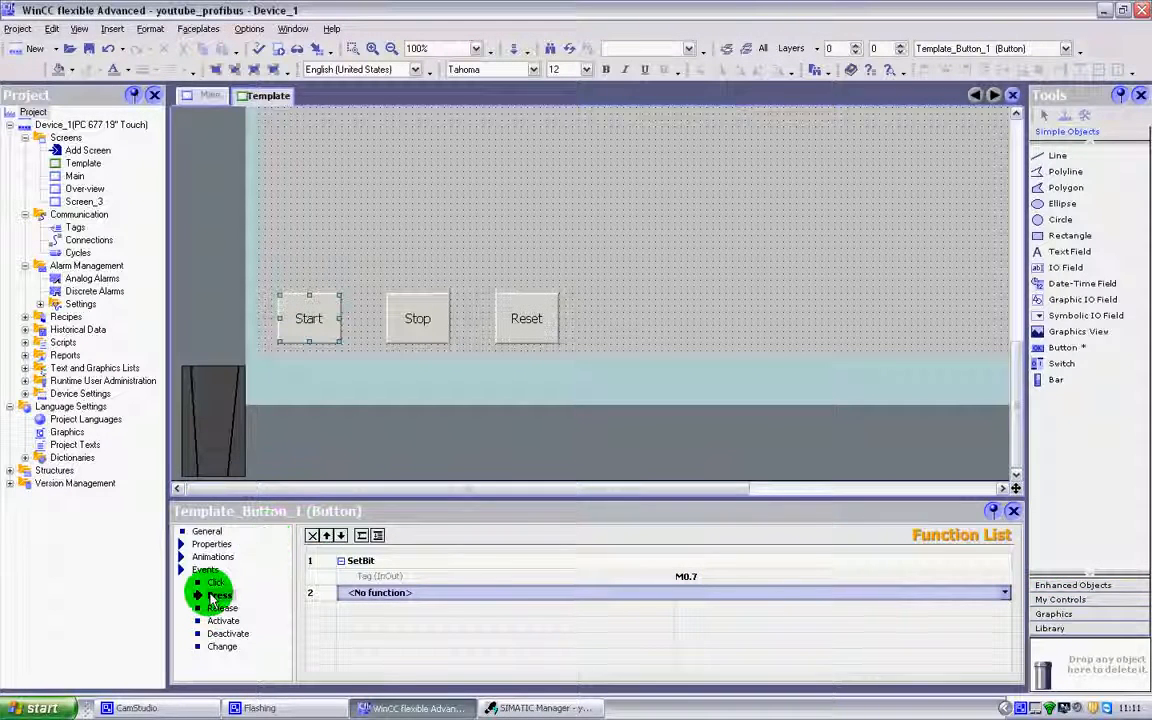
Give the Start button's Release event a ResetBit function with tag M0.7 from Symbols
left_click(212, 596)
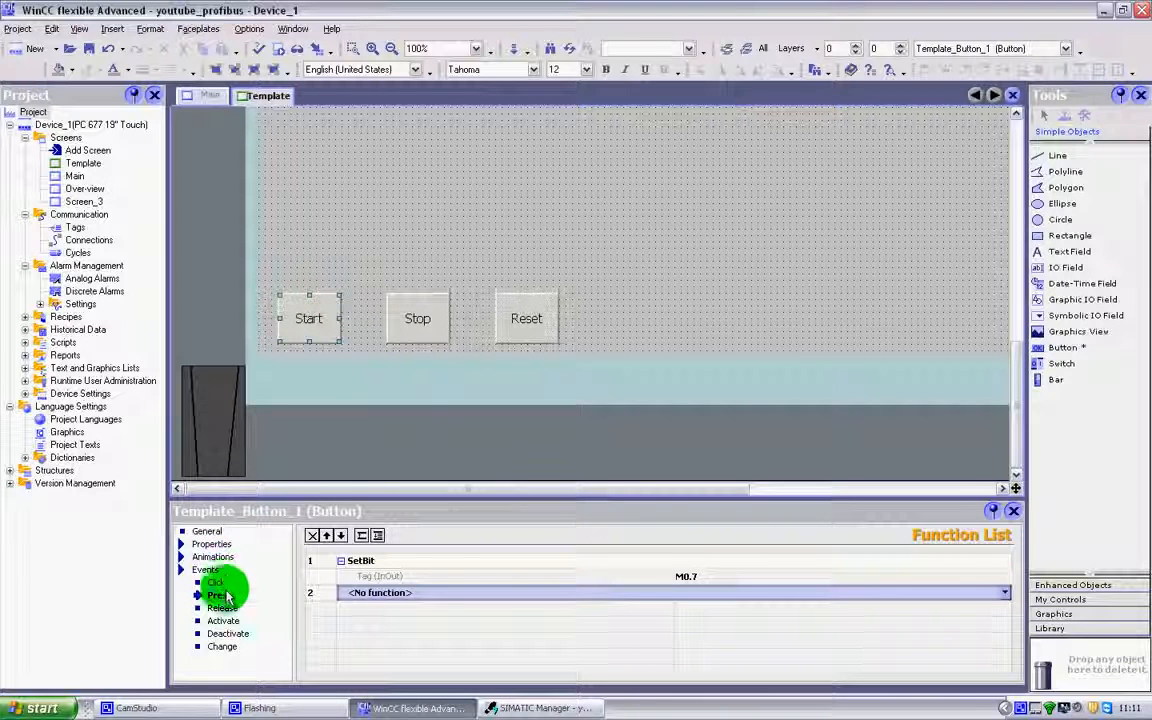
left_click(701, 578)
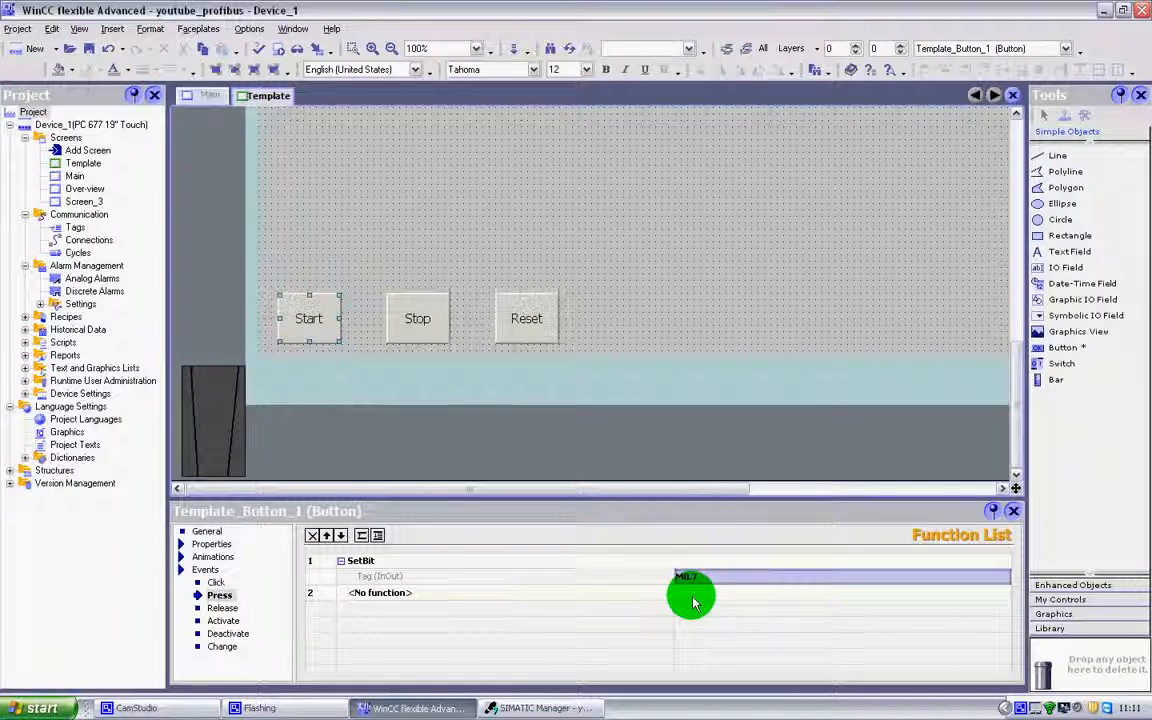
left_click(232, 608)
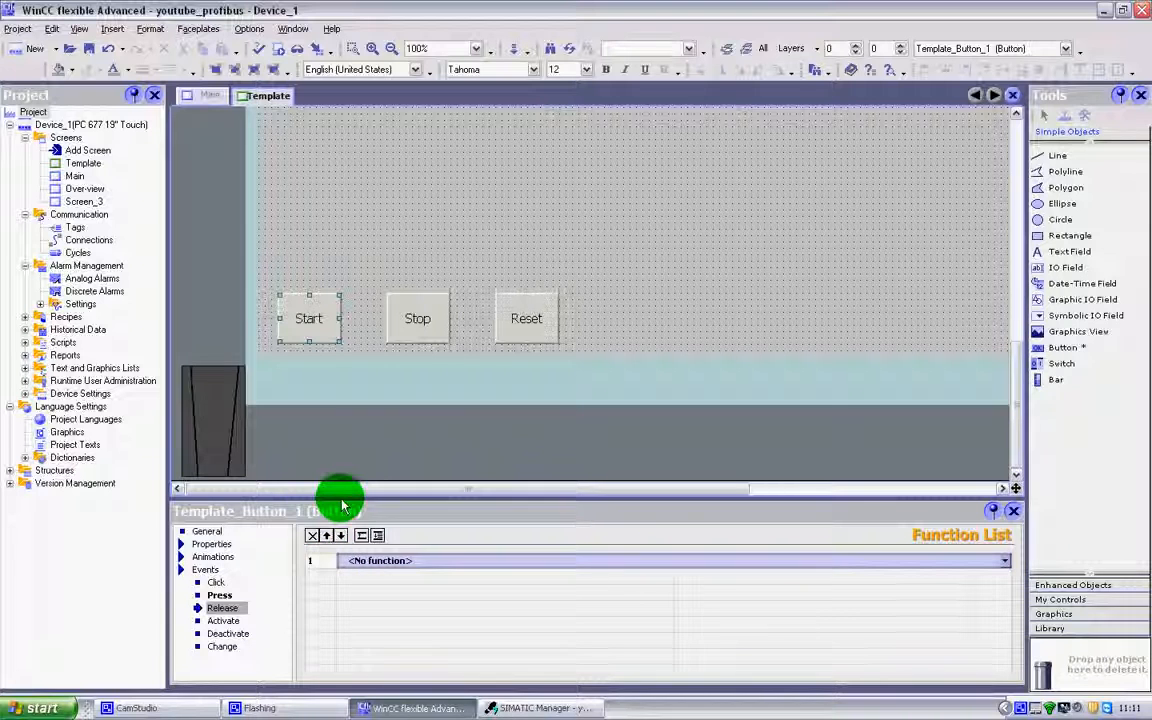
left_click(1007, 566)
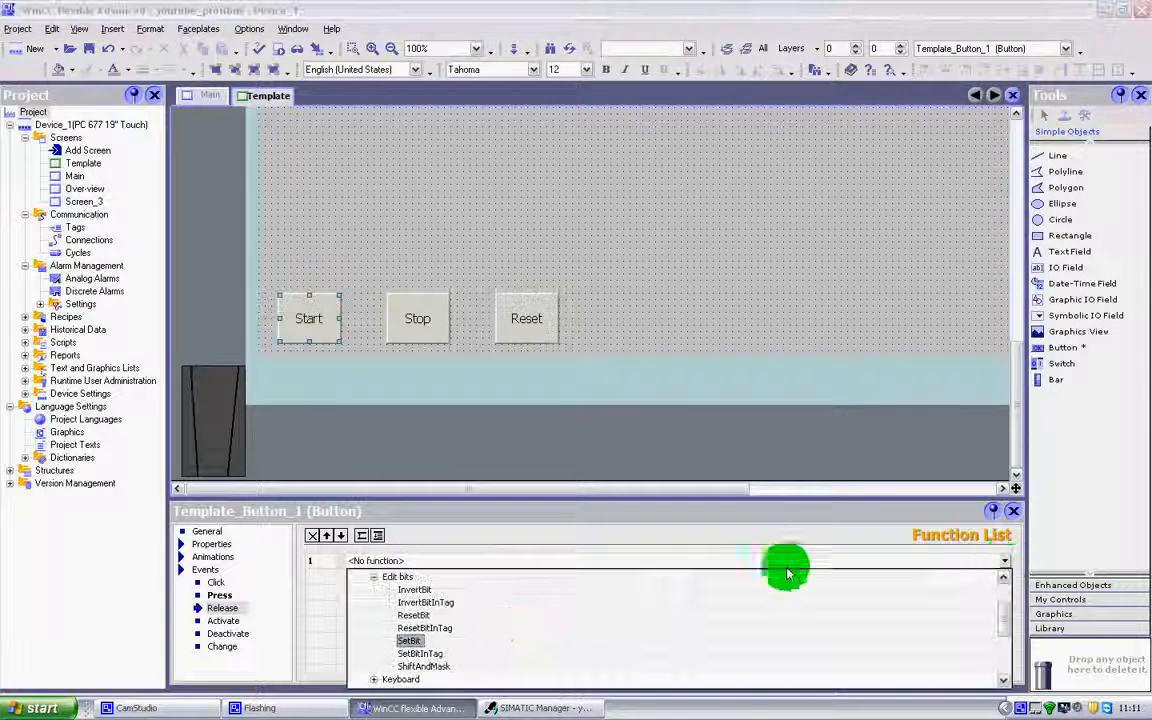
left_click(423, 617)
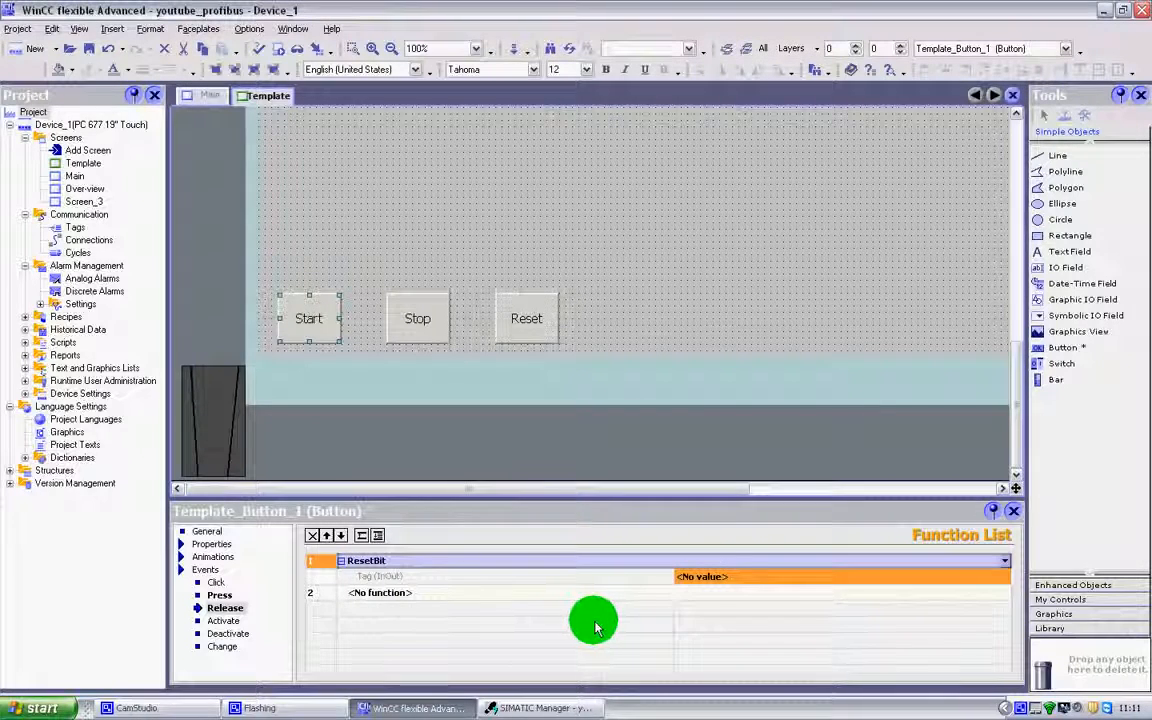
left_click(1006, 580)
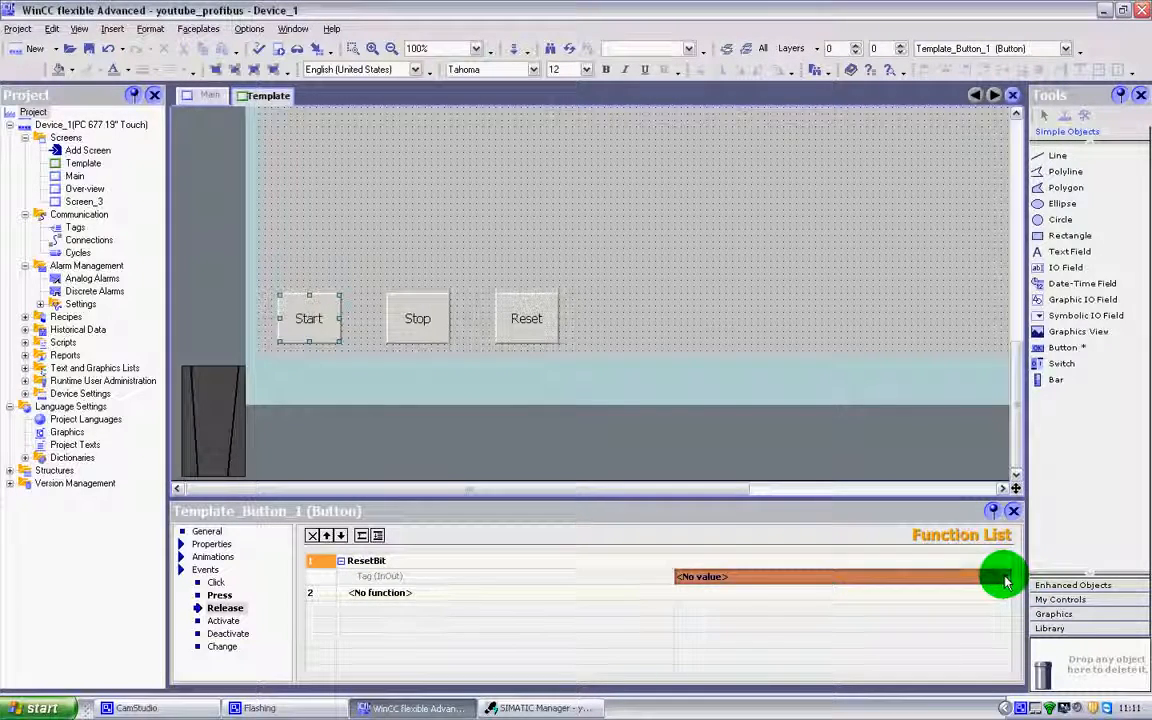
left_click(1006, 578)
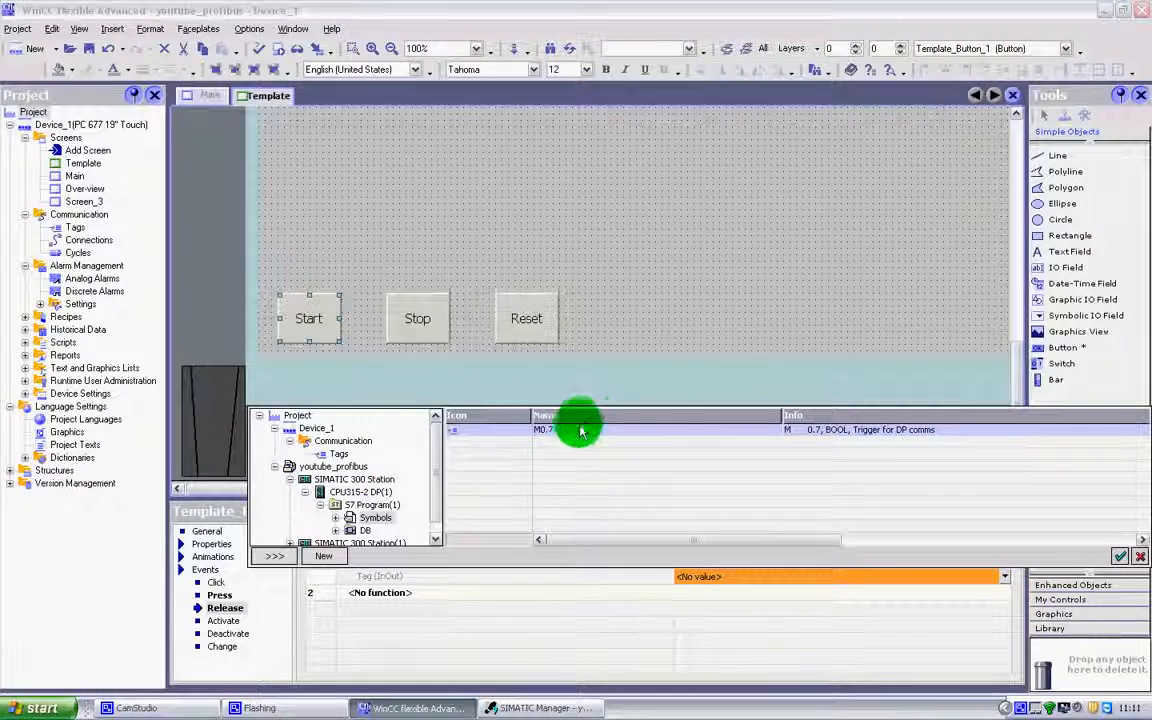
left_click(1124, 560)
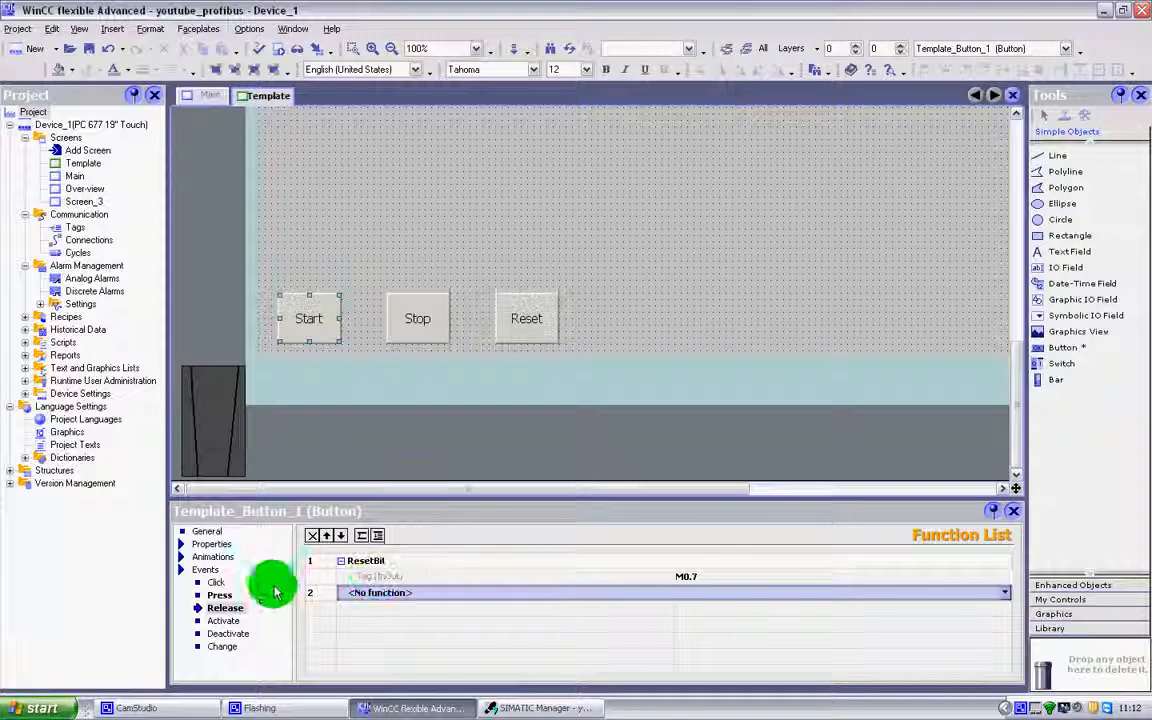
Confirm Press runs SetBit M0.7 and Release runs ResetBit M0.7, then return to SIMATIC Manager
left_click(222, 595)
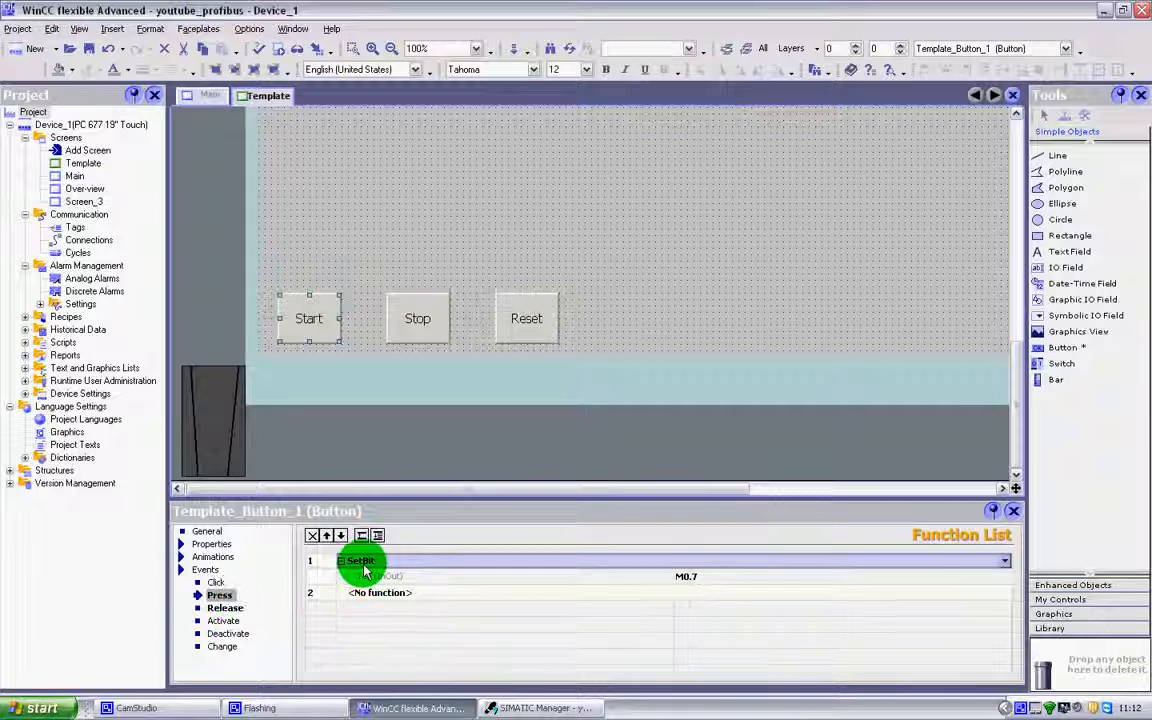
left_click(225, 608)
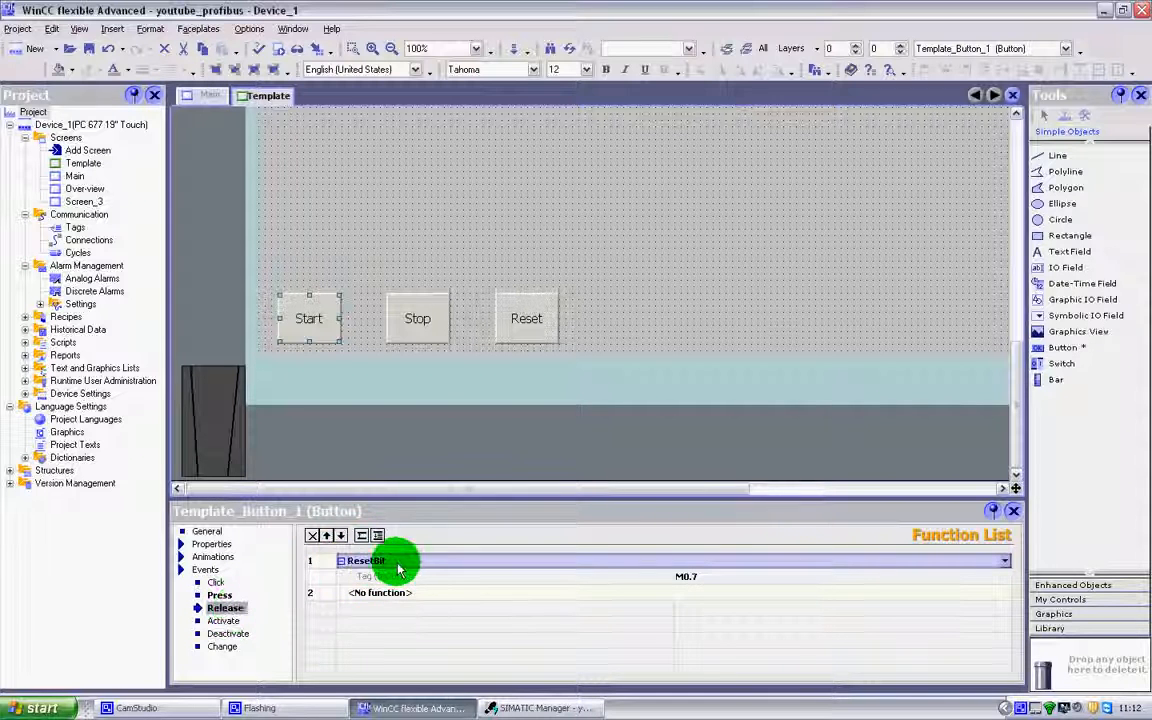
left_click(708, 578)
left_click(218, 595)
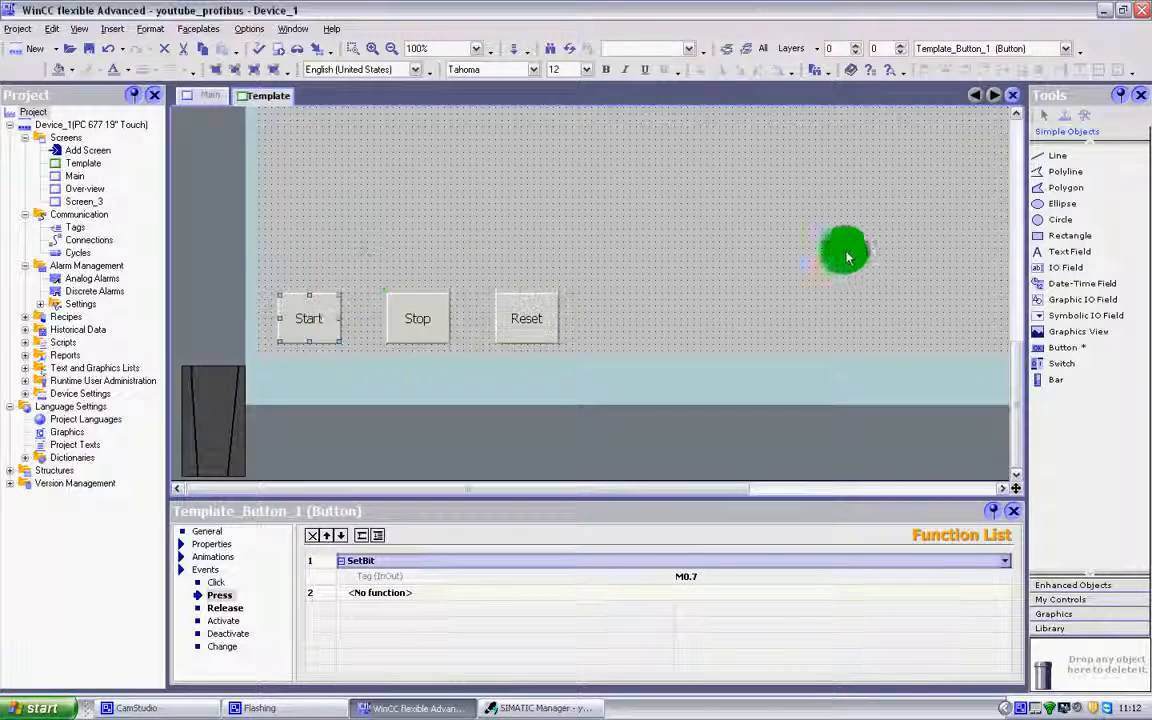
left_click_drag(1018, 378, 1017, 350)
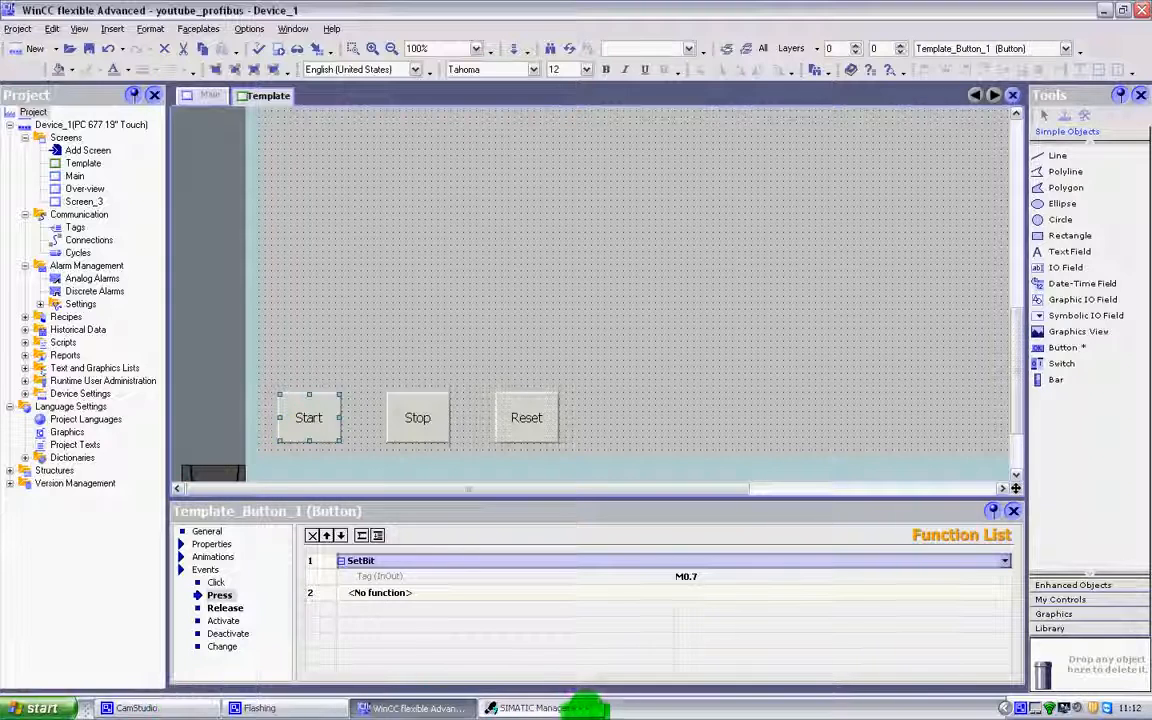
left_click(575, 707)
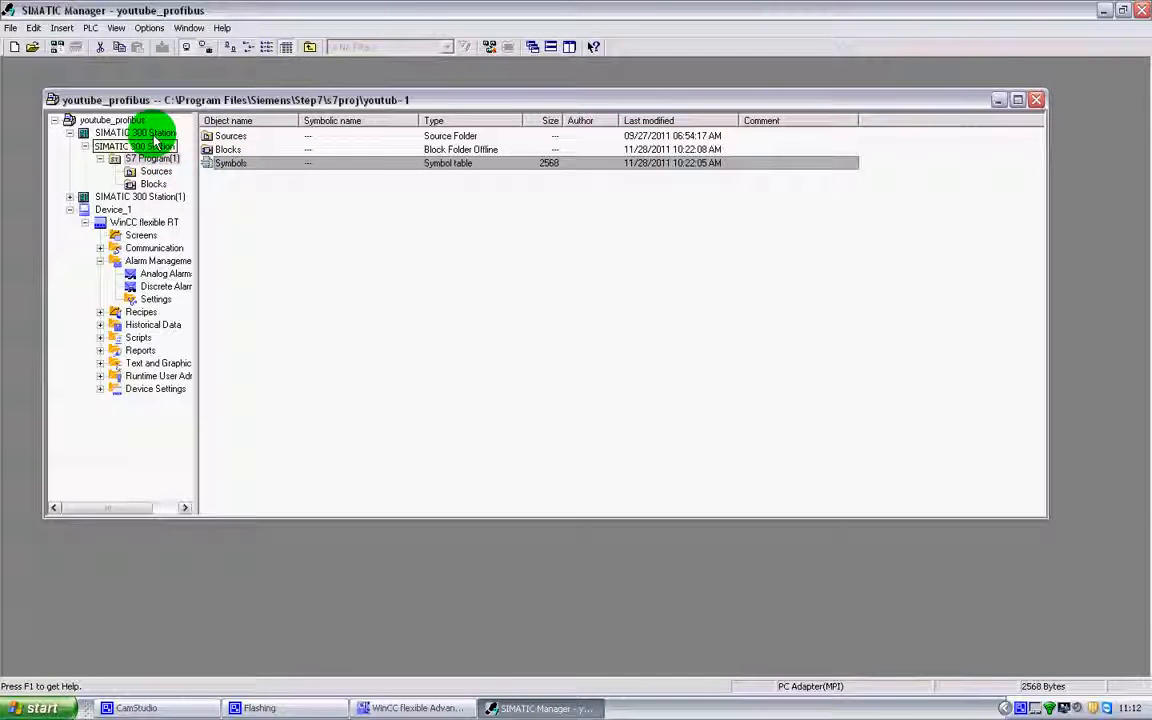
Expand S7 Program(1) and list its blocks, including OB1, FC1, FC2 and DB1
left_click(168, 160)
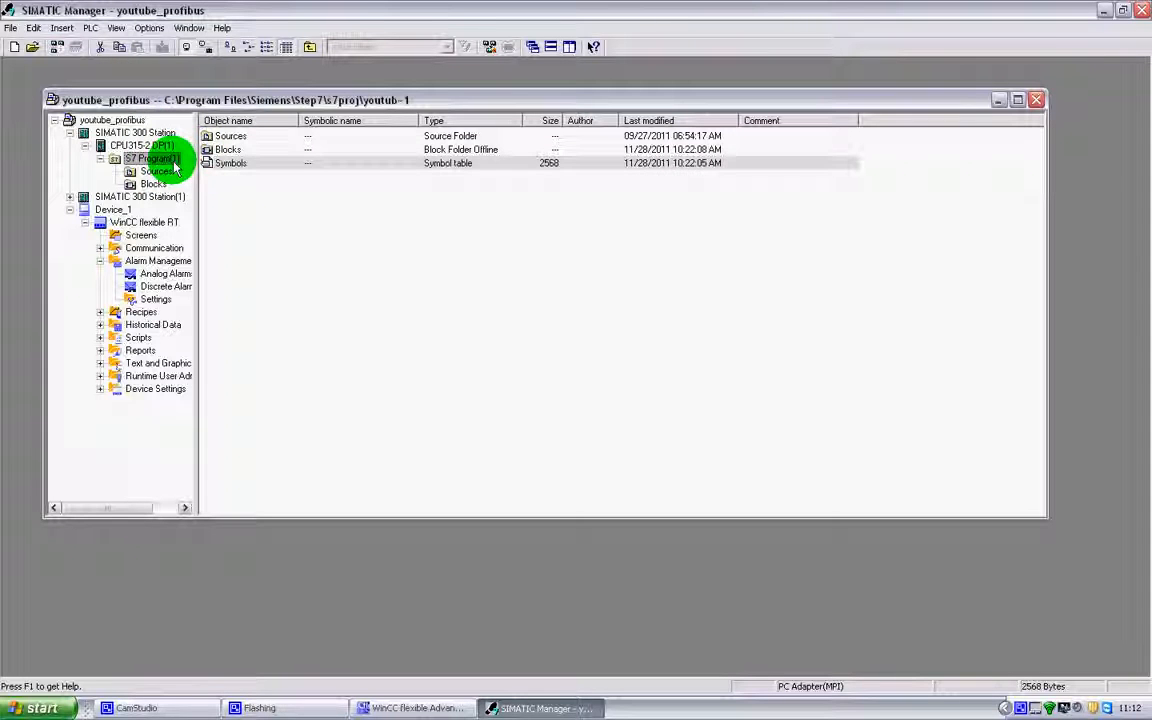
left_click(219, 165)
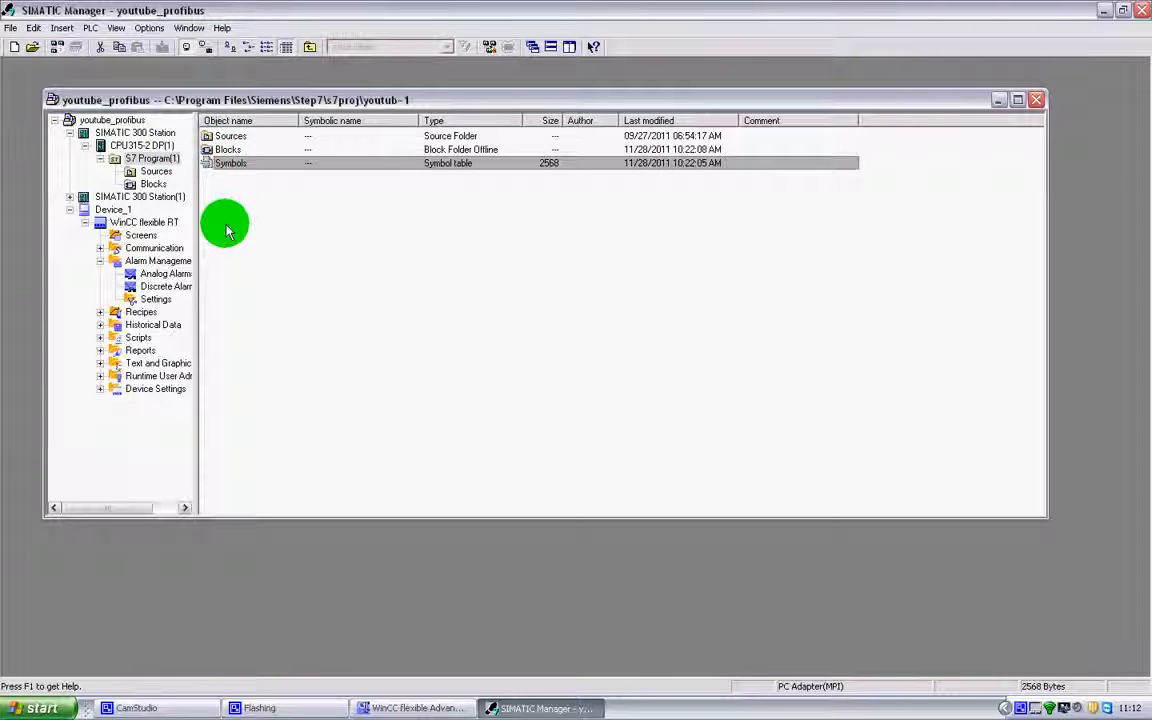
left_click(157, 184)
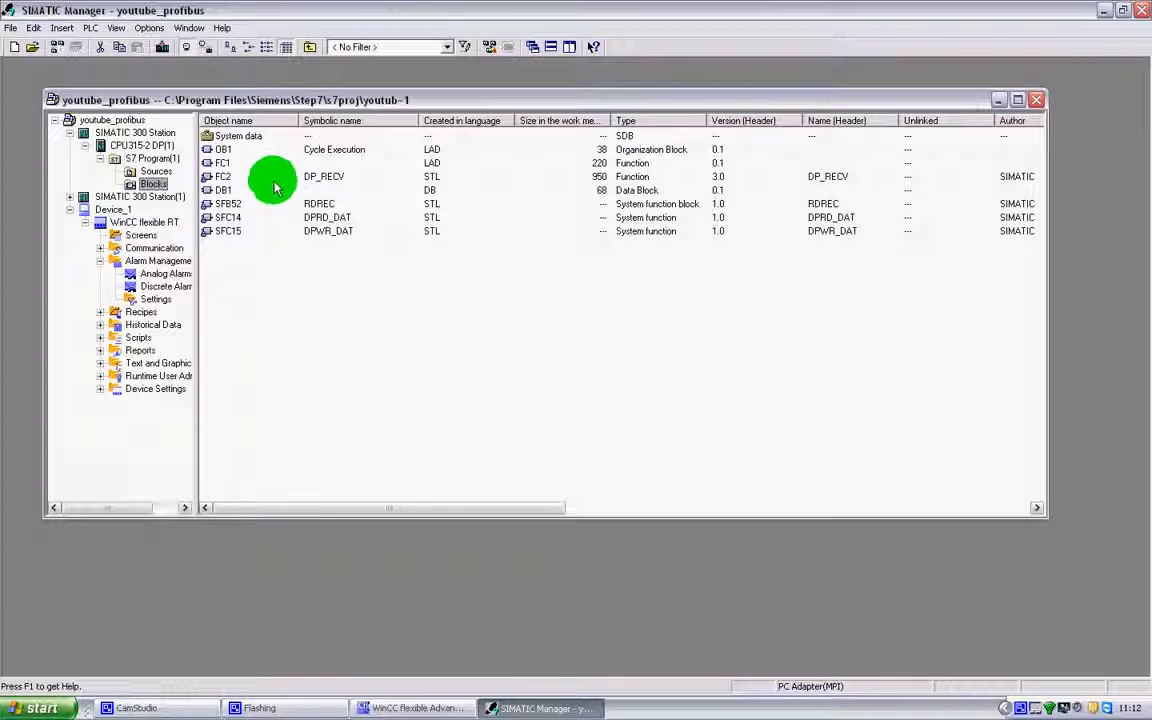
Review DB1's input words in LAD/STL/FBD, close the editor and return to WinCC flexible
left_click(225, 190)
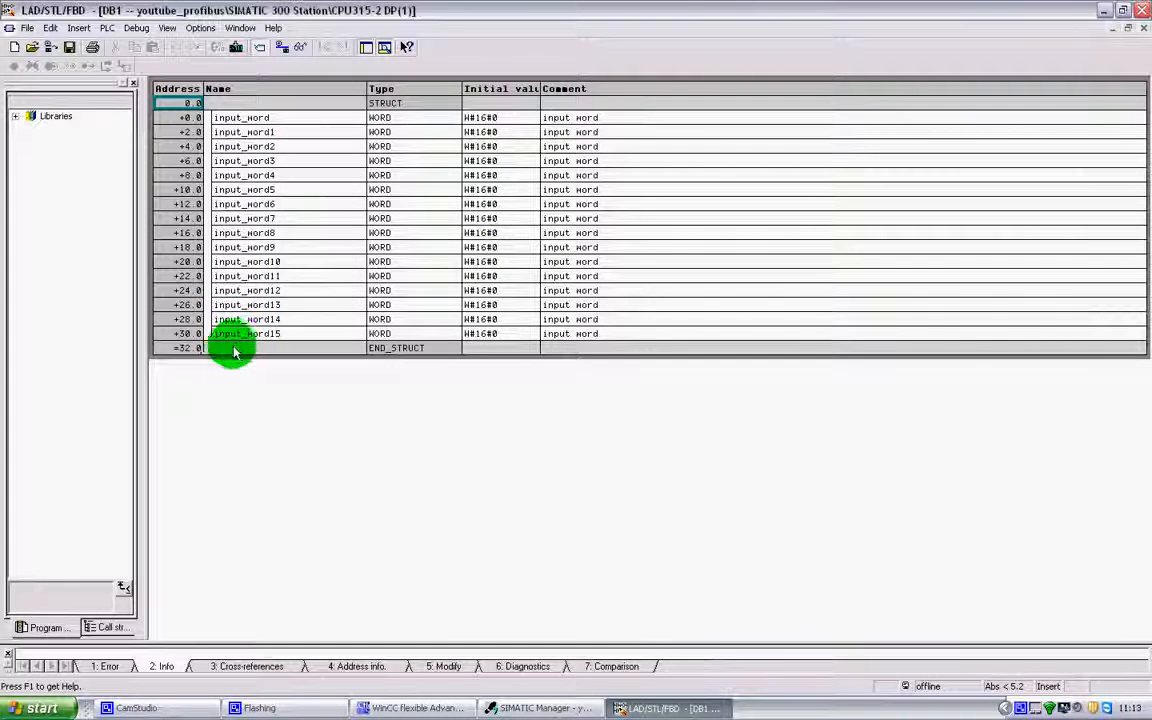
left_click(1142, 28)
left_click(1141, 10)
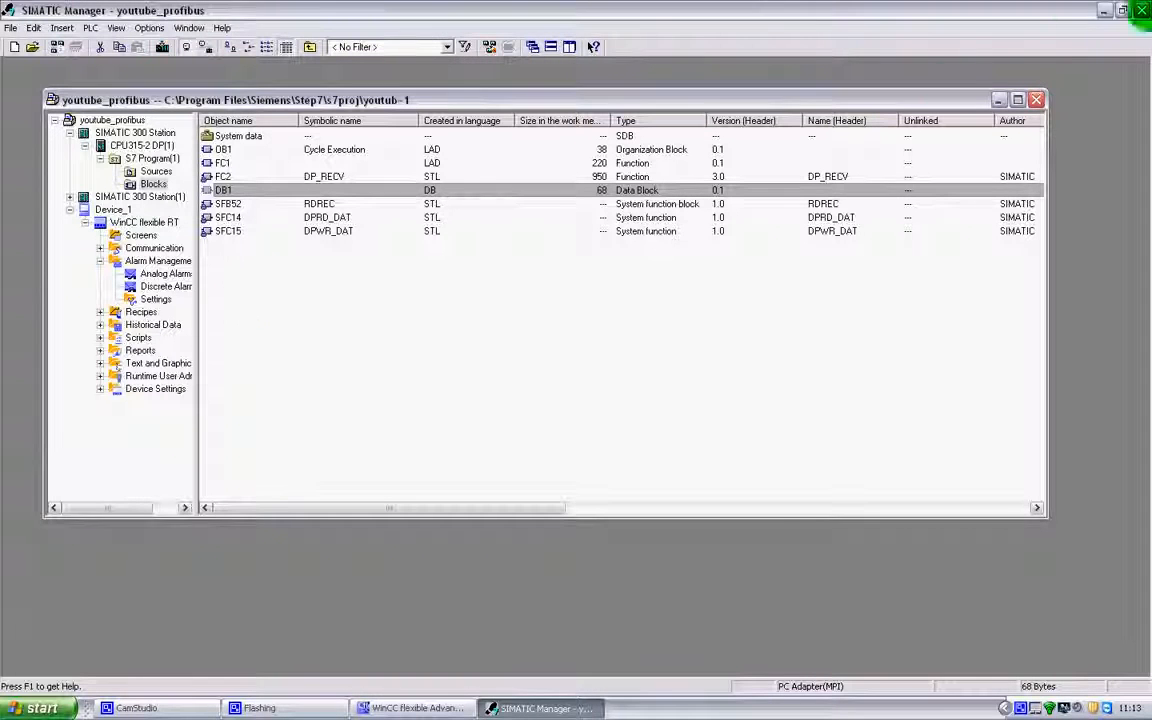
left_click(390, 710)
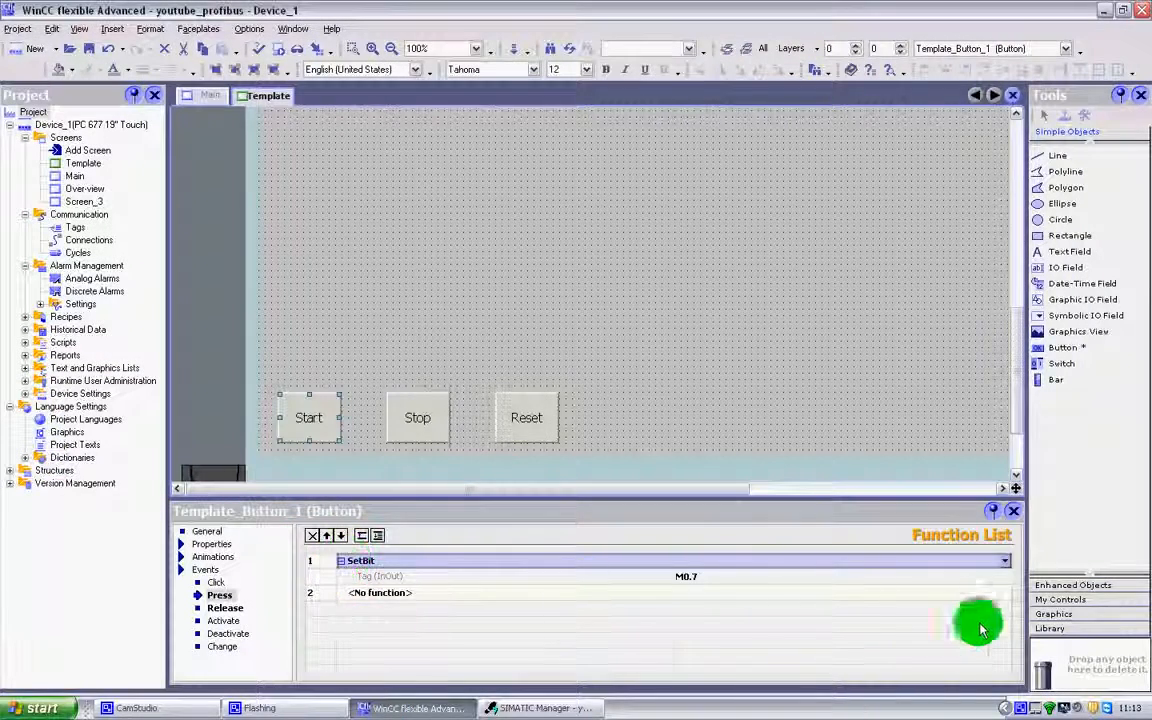
Check that the Start button's SetBit tag is M0.7 from Symbols, then return to SIMATIC Manager
left_click(1003, 576)
left_click(1005, 576)
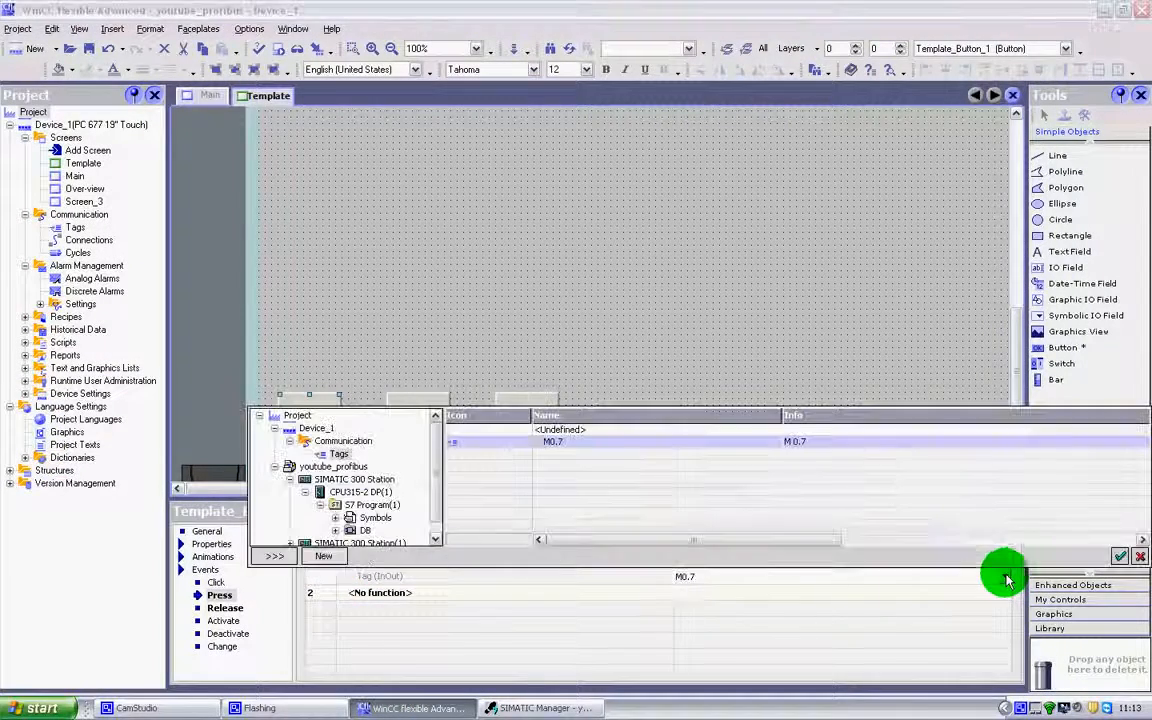
left_click(356, 517)
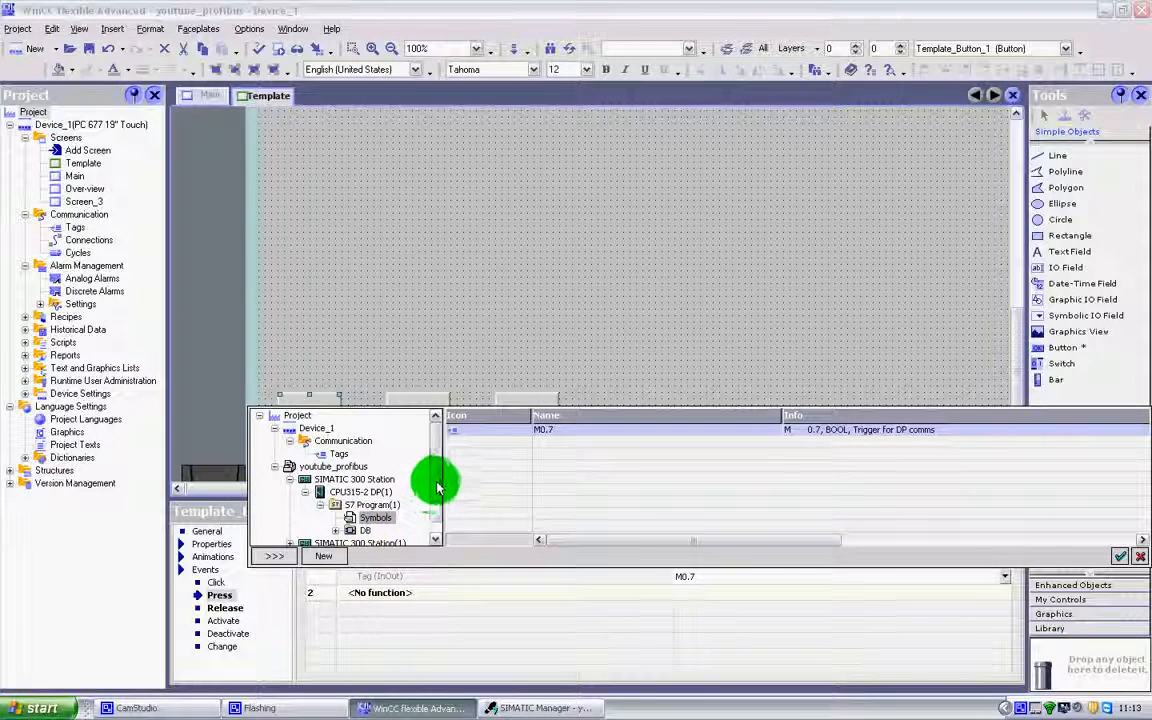
scroll(428, 495, "down", 1)
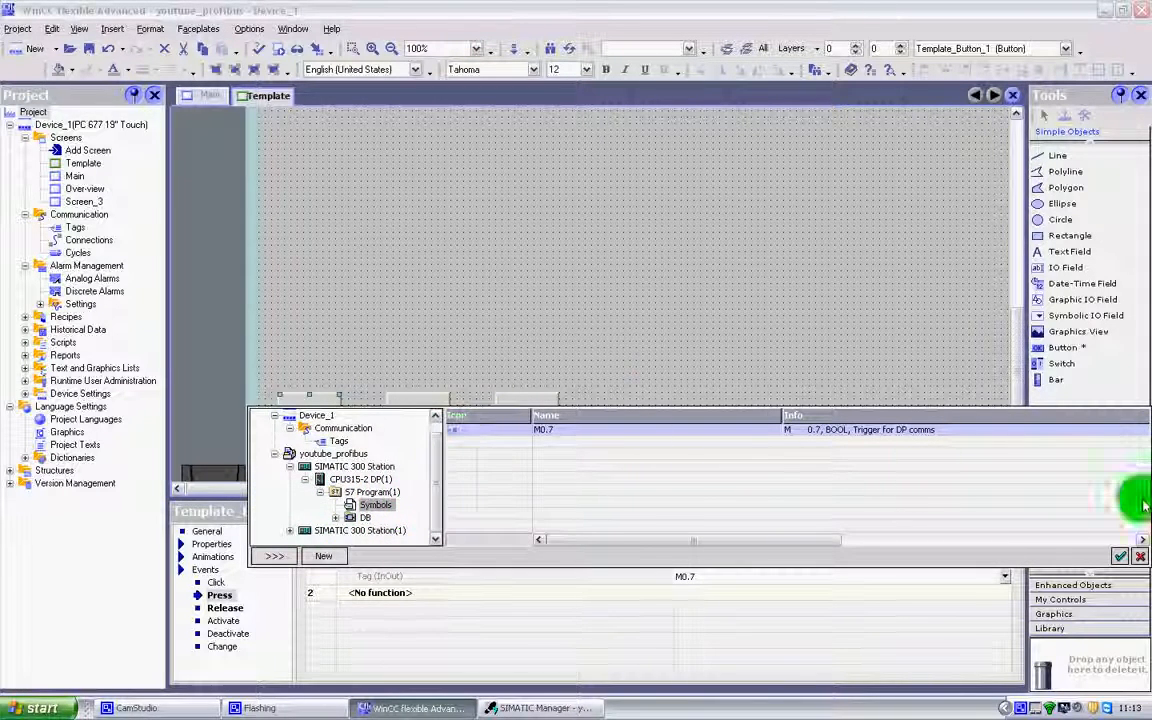
left_click(661, 329)
left_click(548, 708)
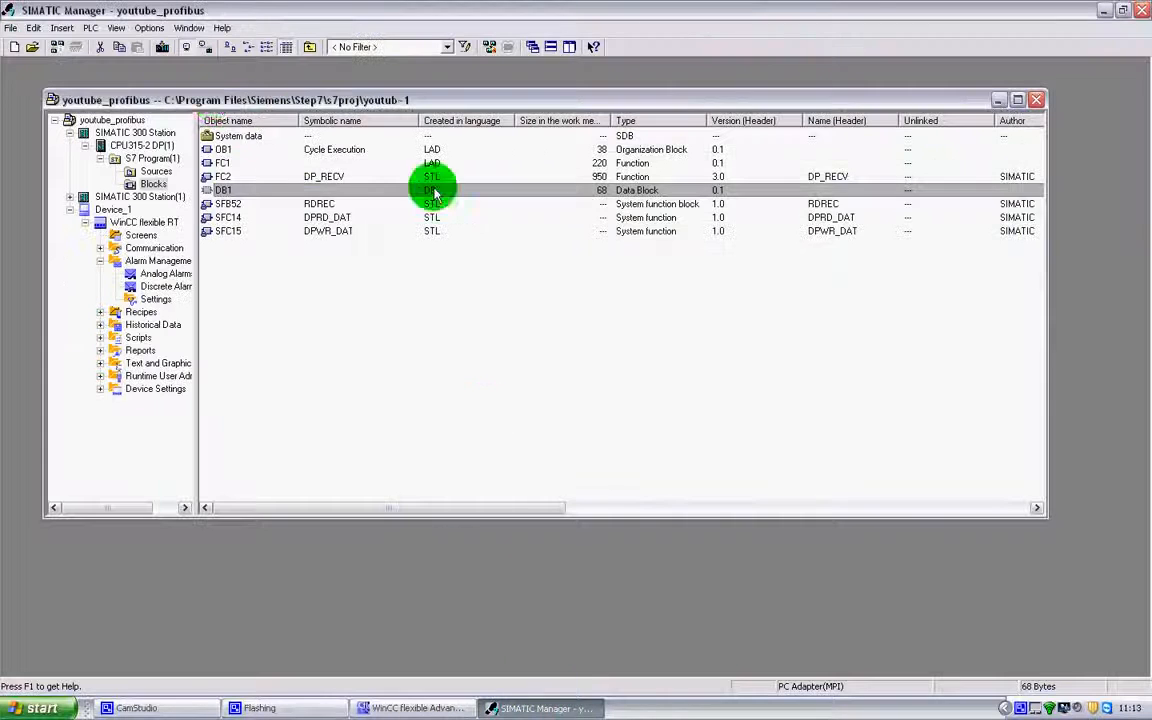
In FC1's Network 1, insert a normally-open contact M0.1 before M0.7
left_click(220, 163)
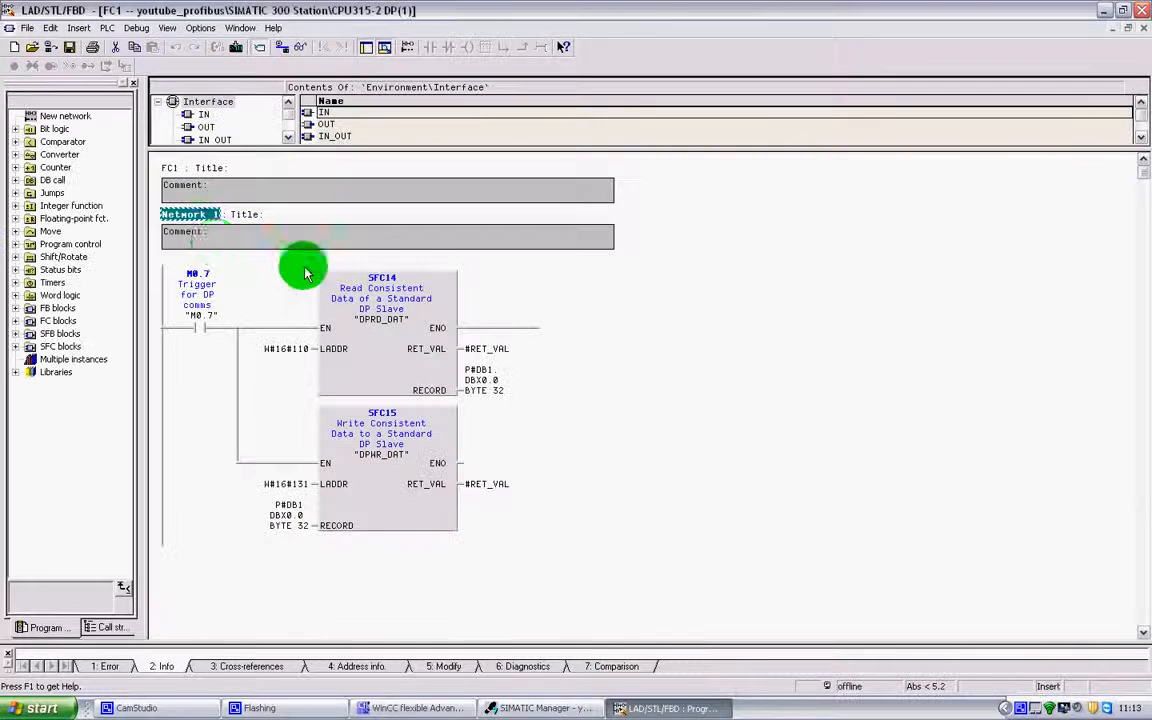
left_click(208, 328)
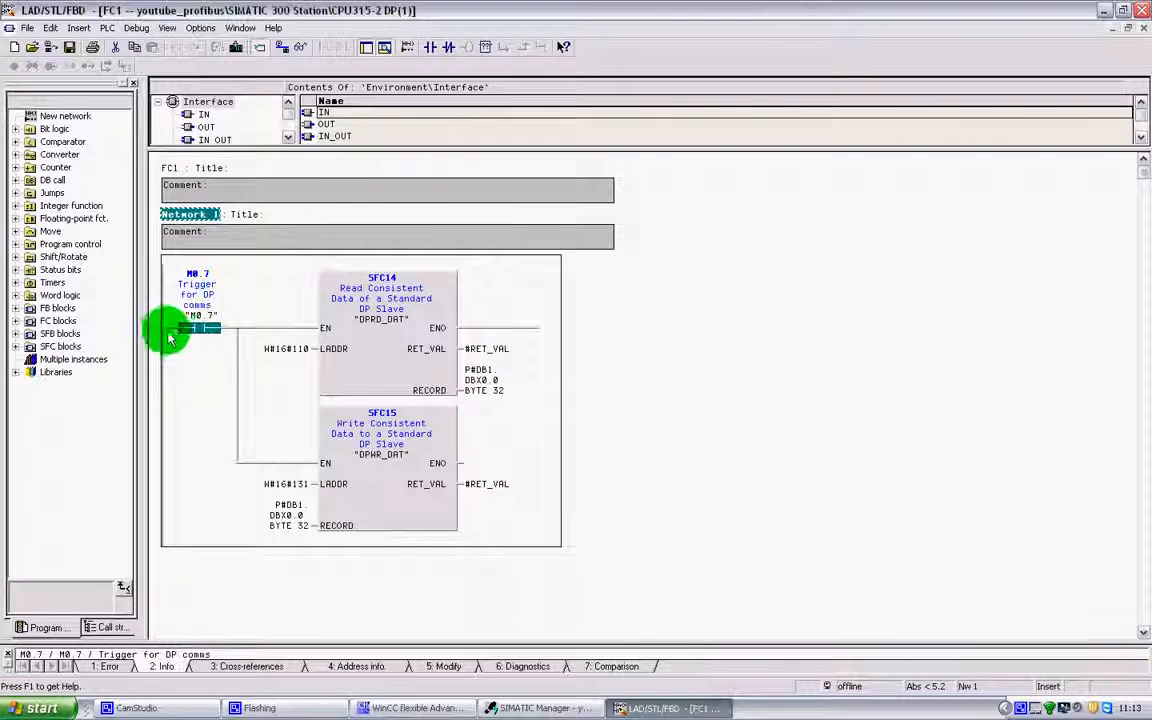
left_click(167, 328)
left_click(429, 47)
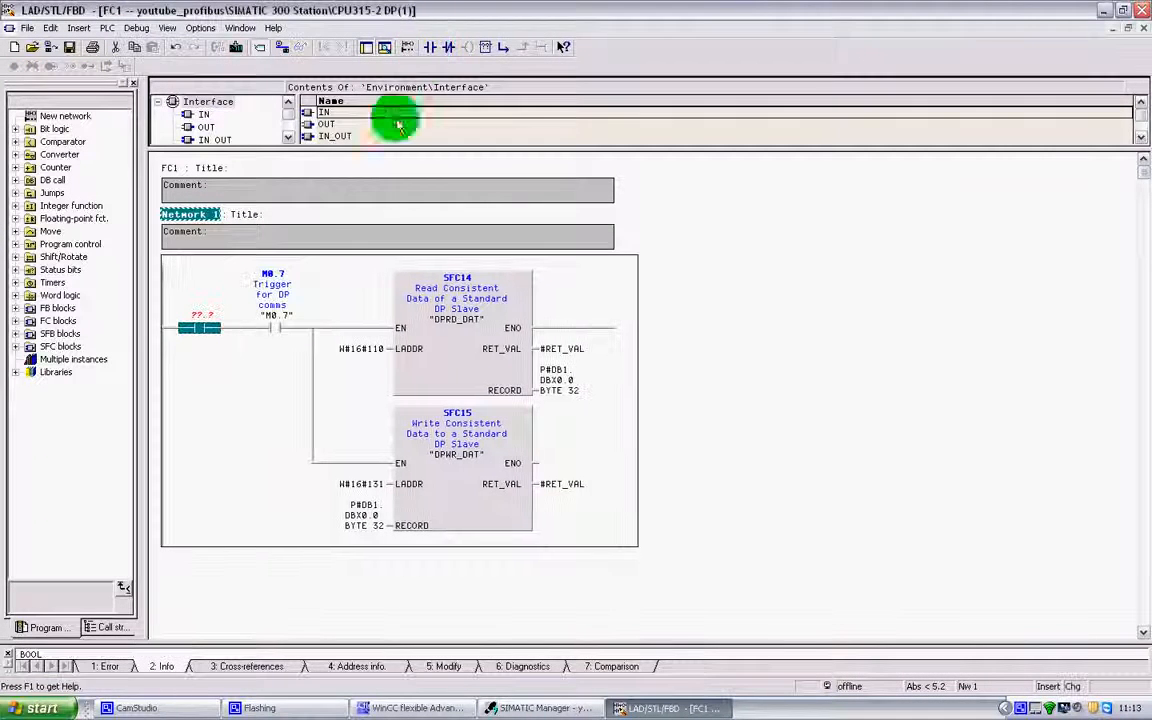
type("m0")
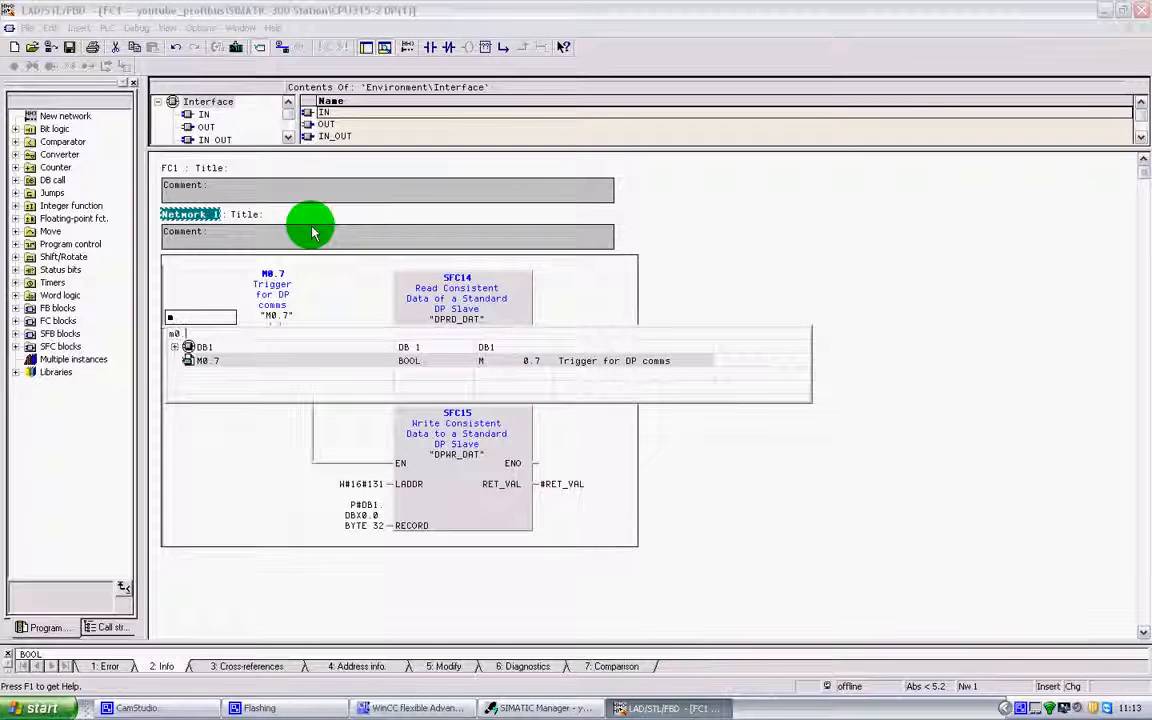
type(".1")
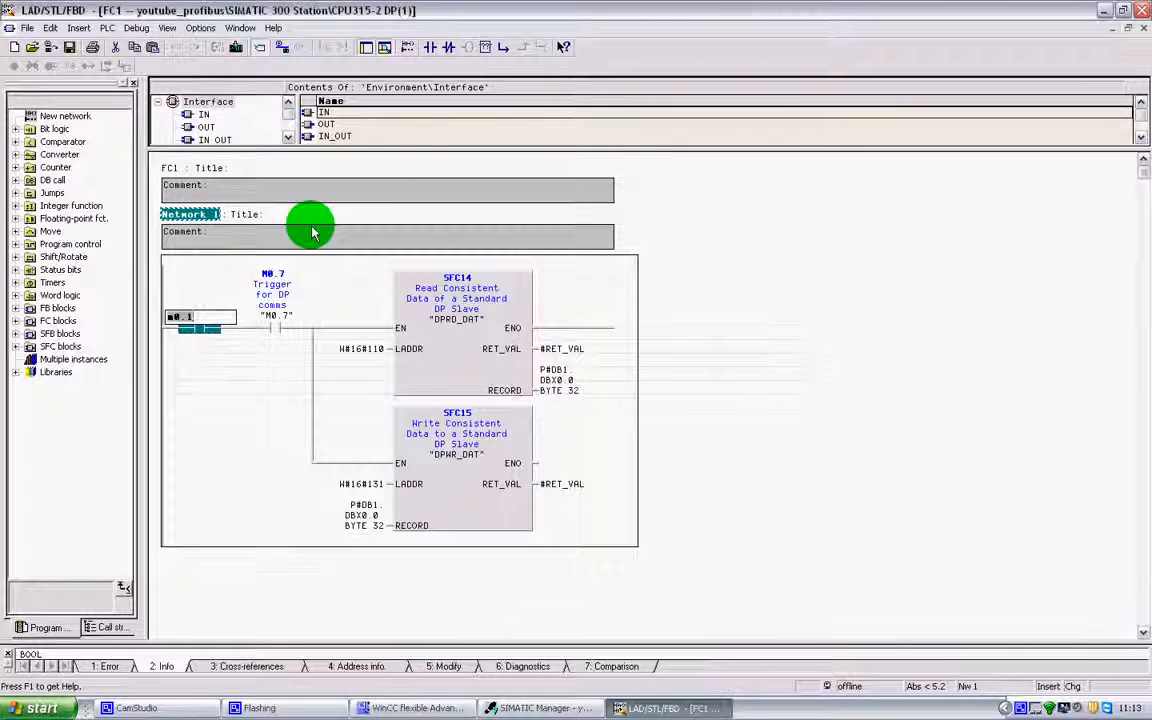
key("Return")
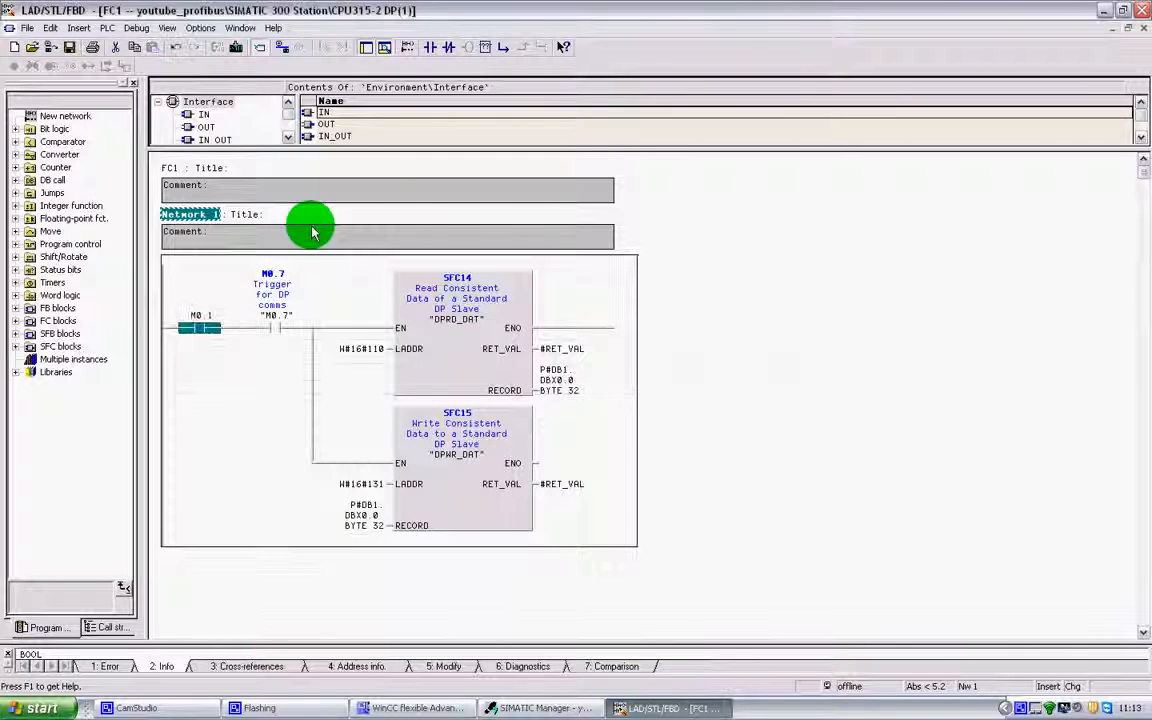
Define symbol M0.1 as BOOL with comment Dummy Bit, then save FC1
right_click(198, 322)
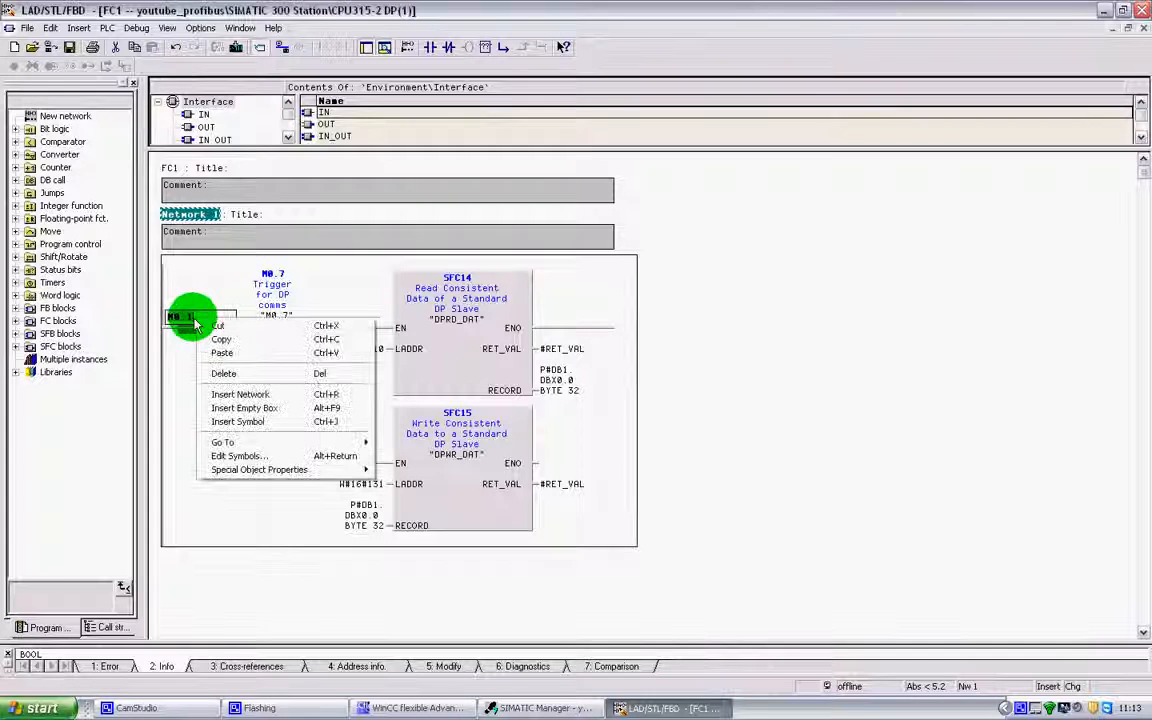
left_click(270, 456)
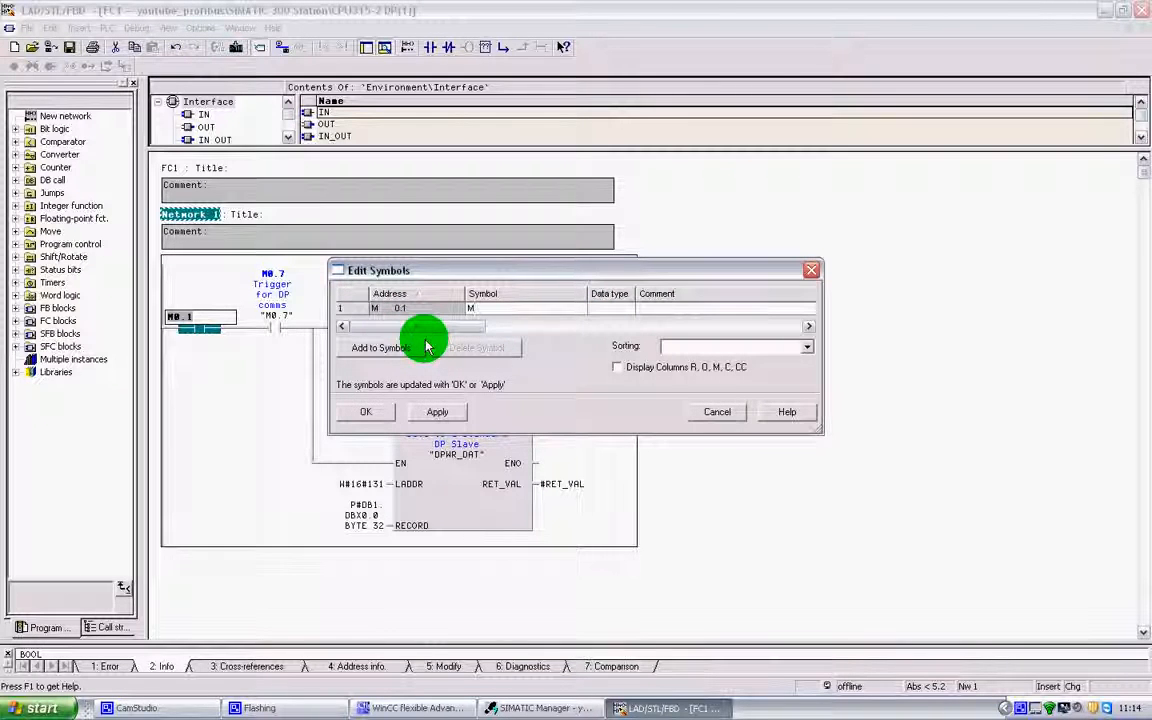
type(".1")
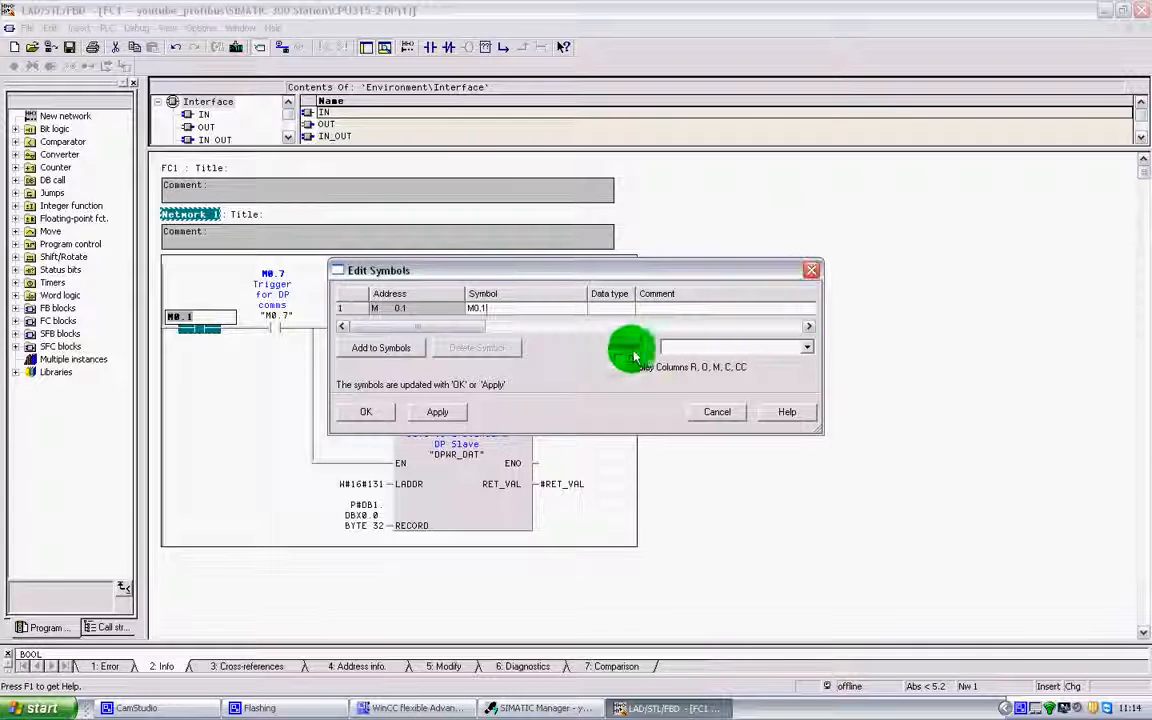
left_click(632, 309)
left_click(672, 316)
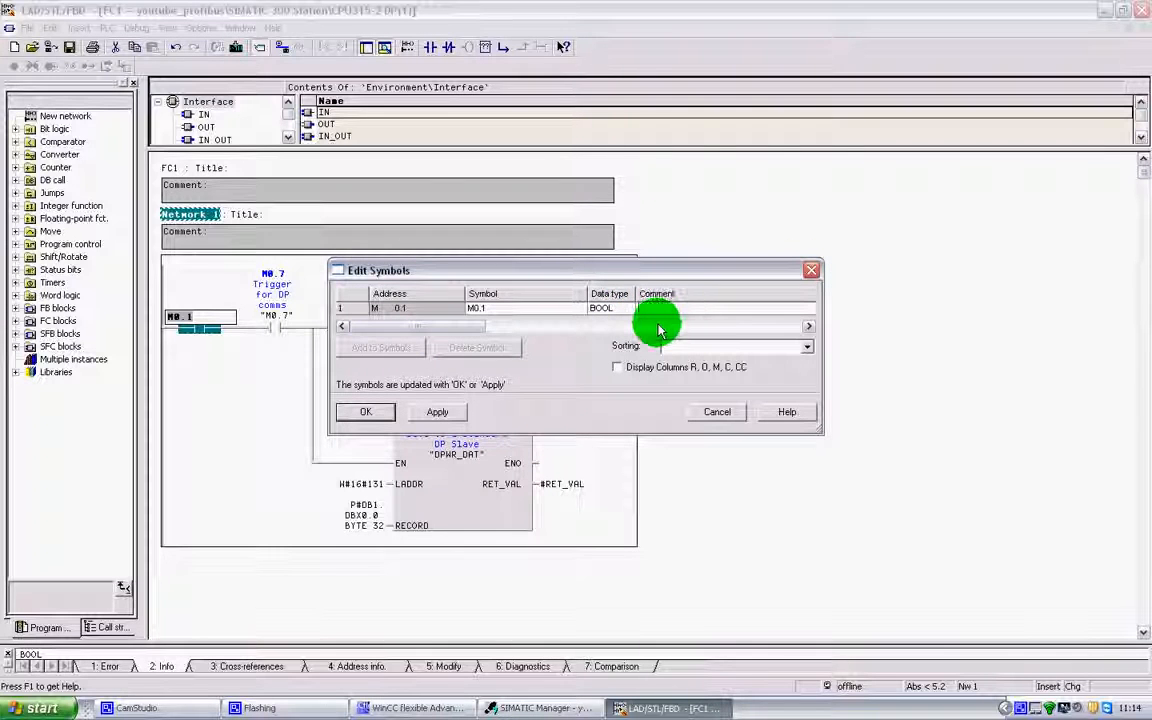
type("E")
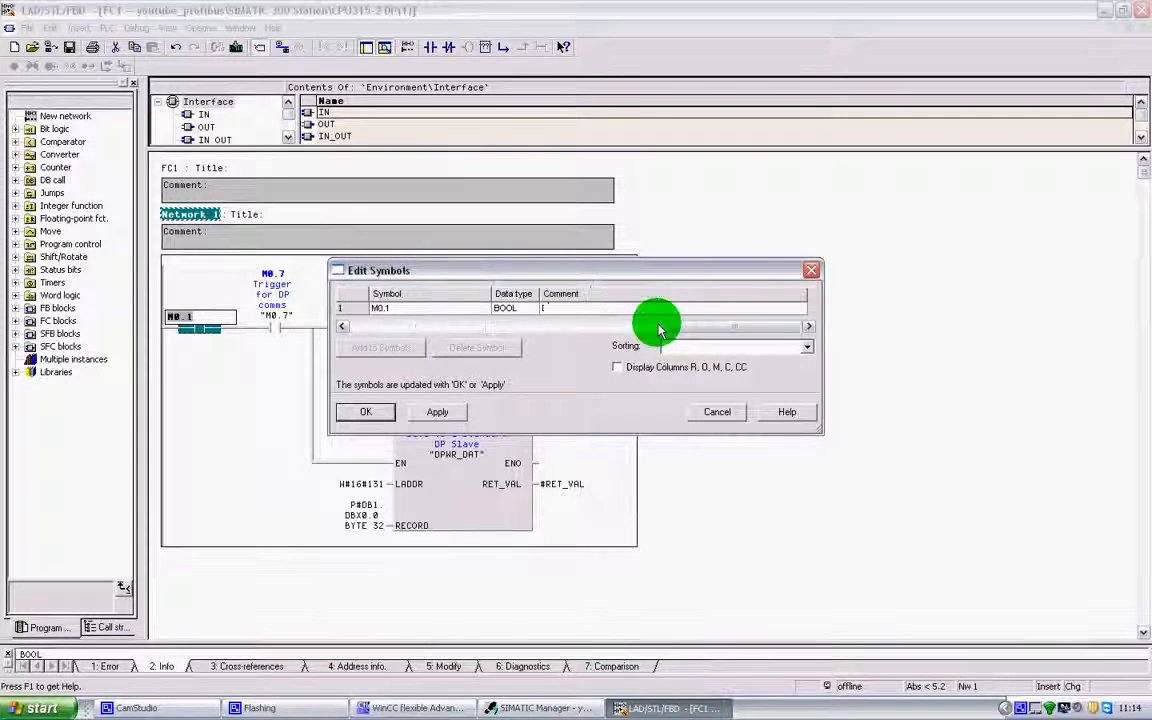
type("ummy")
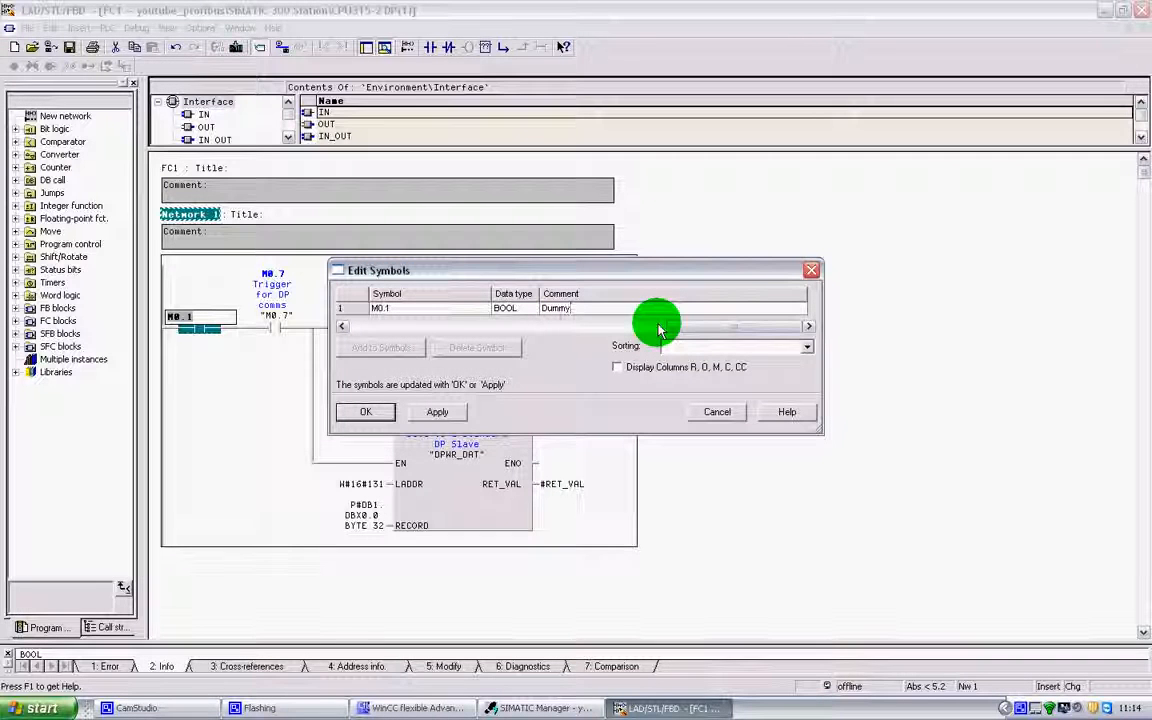
type("Bit")
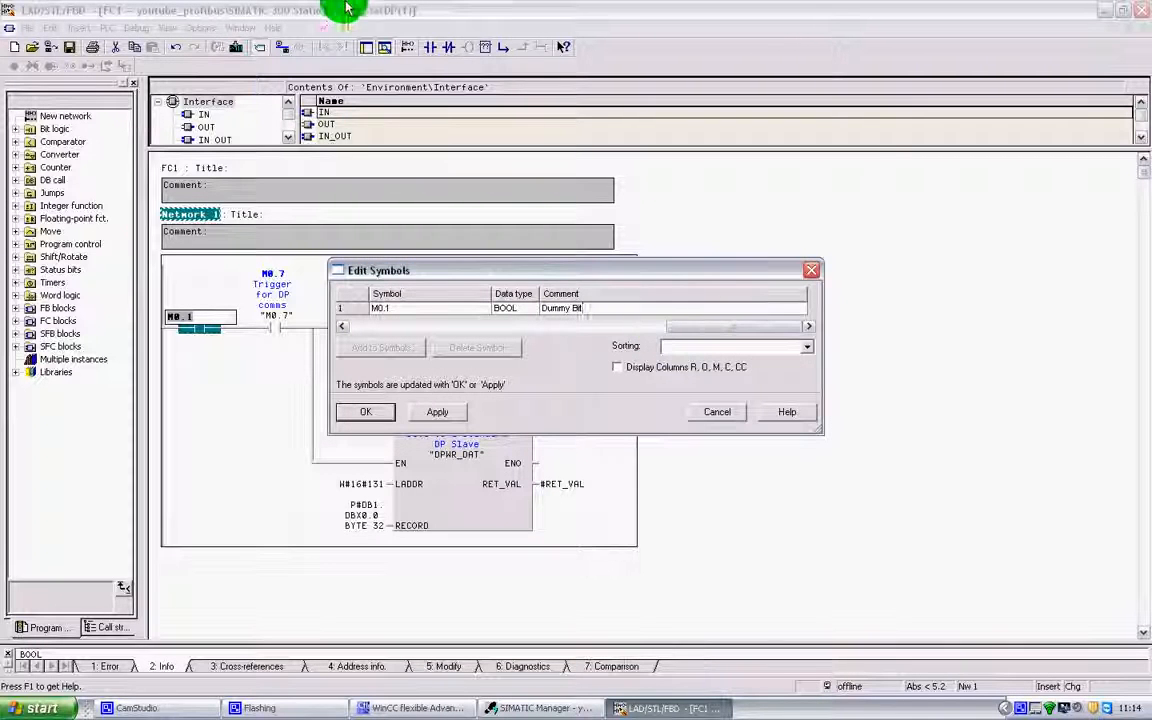
left_click(372, 413)
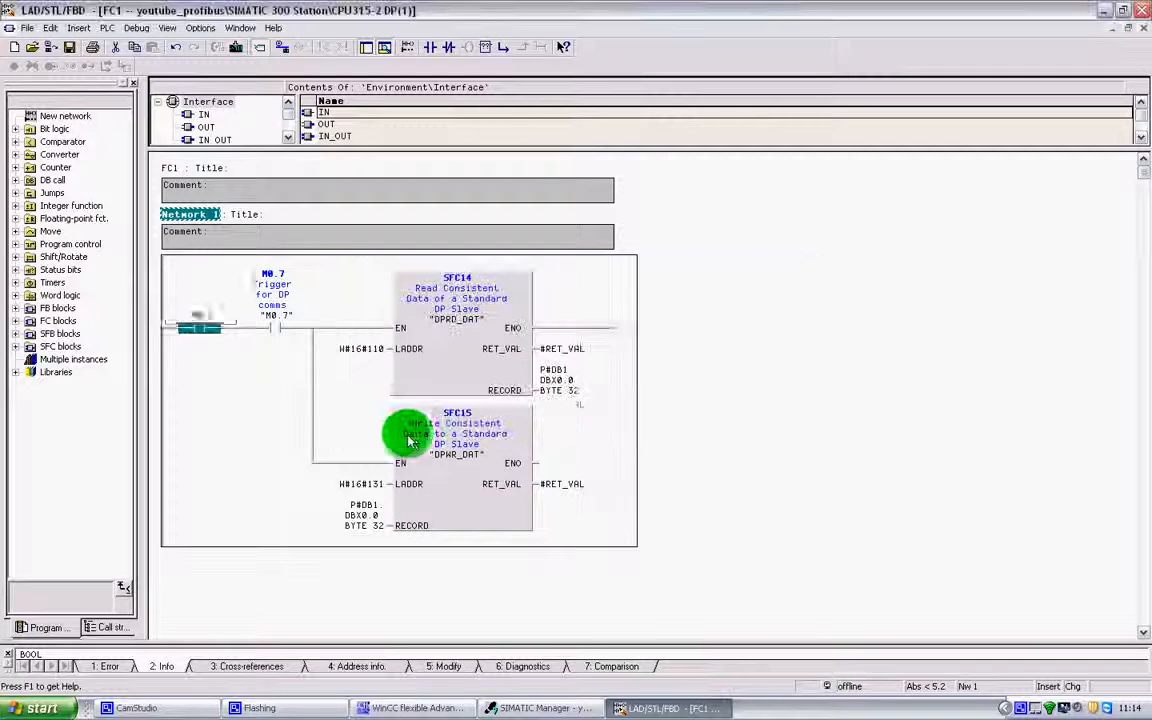
left_click(69, 47)
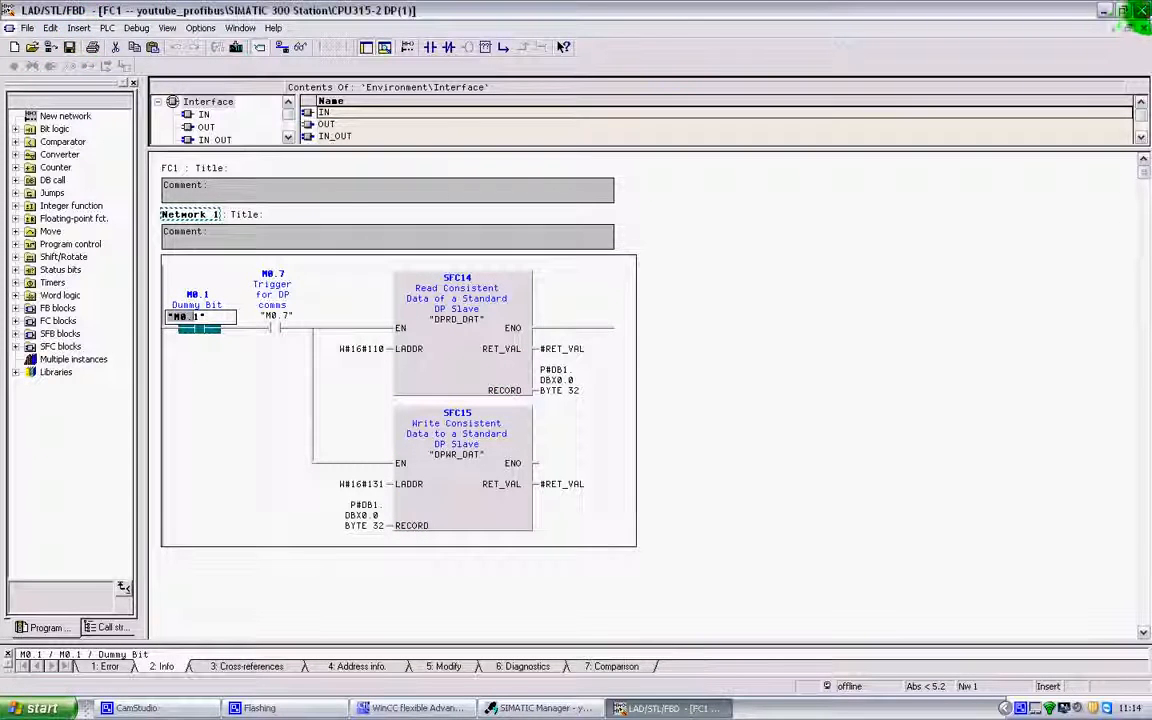
Back in WinCC flexible, give the Stop button's Press event the SetBit function
left_click(1104, 11)
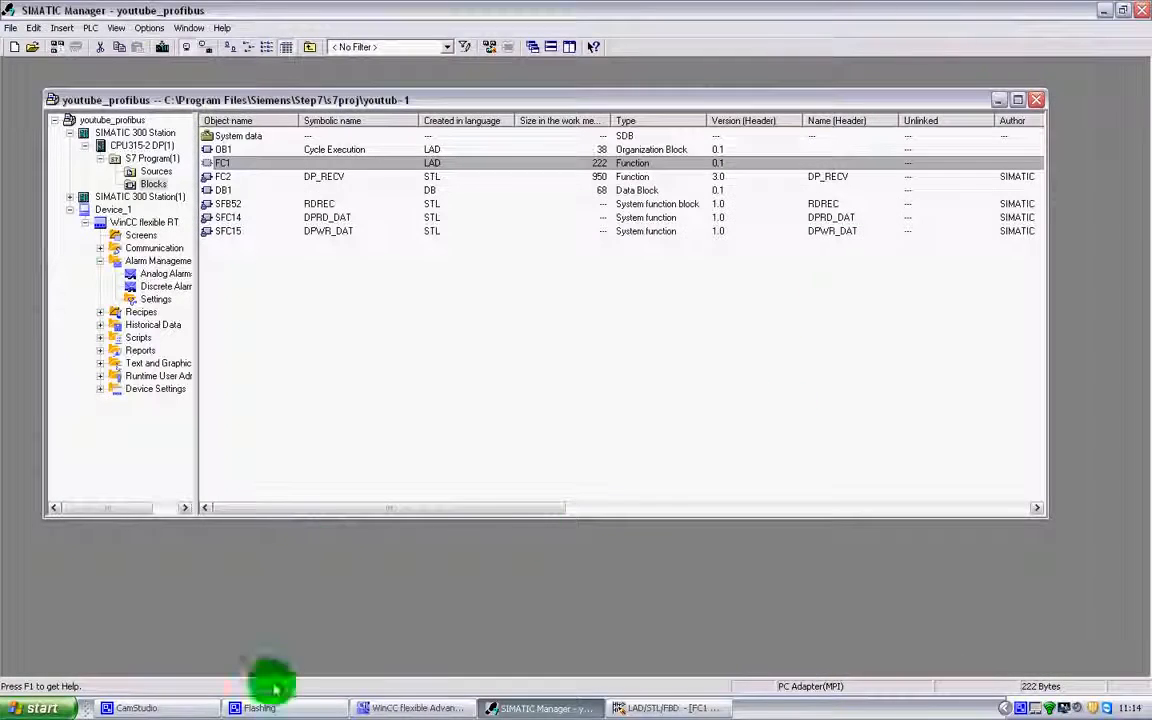
left_click(390, 707)
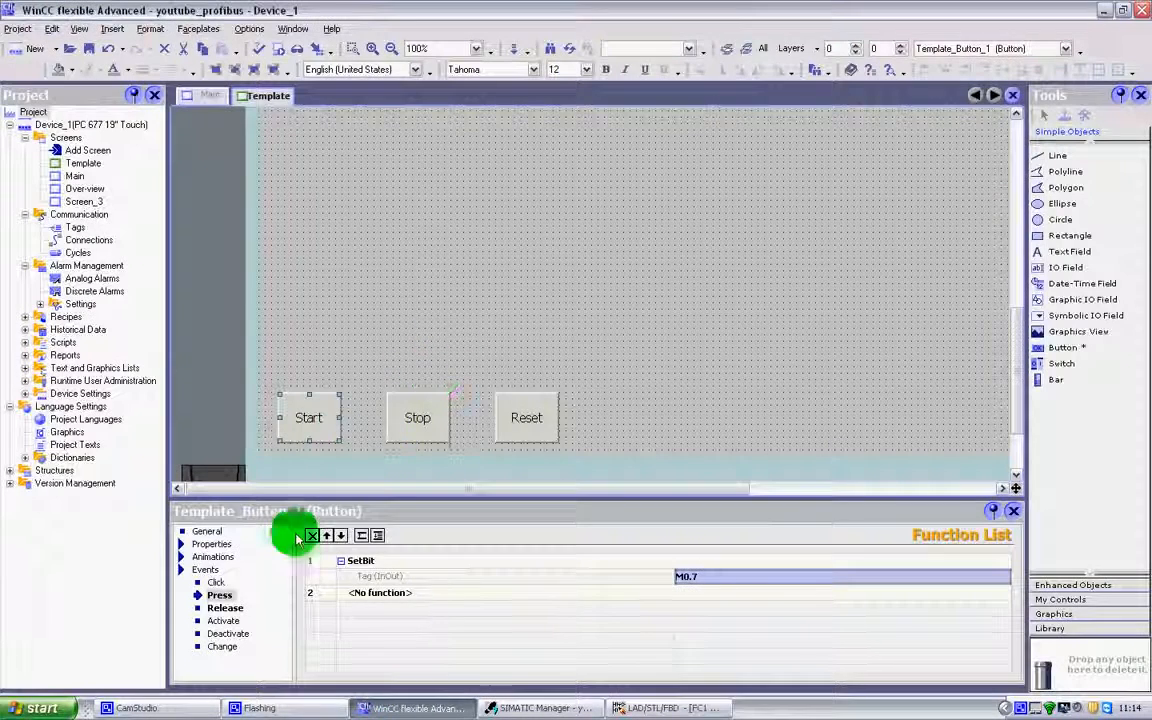
left_click(383, 425)
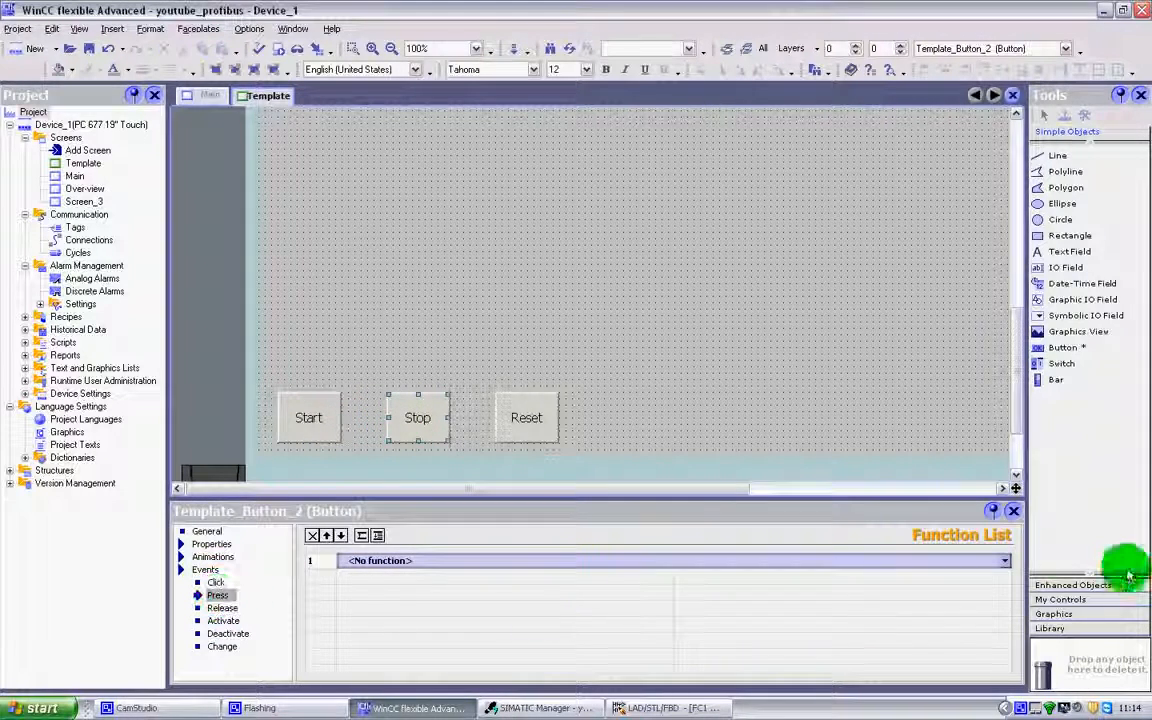
left_click(1004, 560)
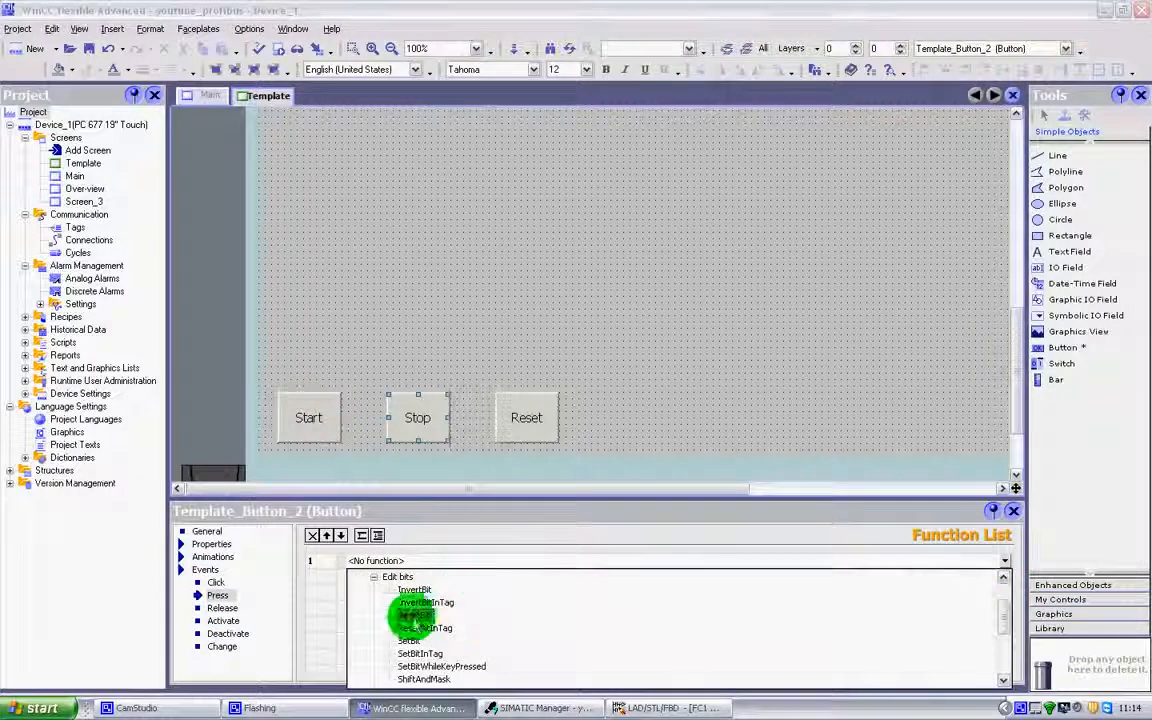
left_click(409, 640)
Assign the M0.1 Dummy Bit tag to SetBit from the tag list
left_click(1004, 579)
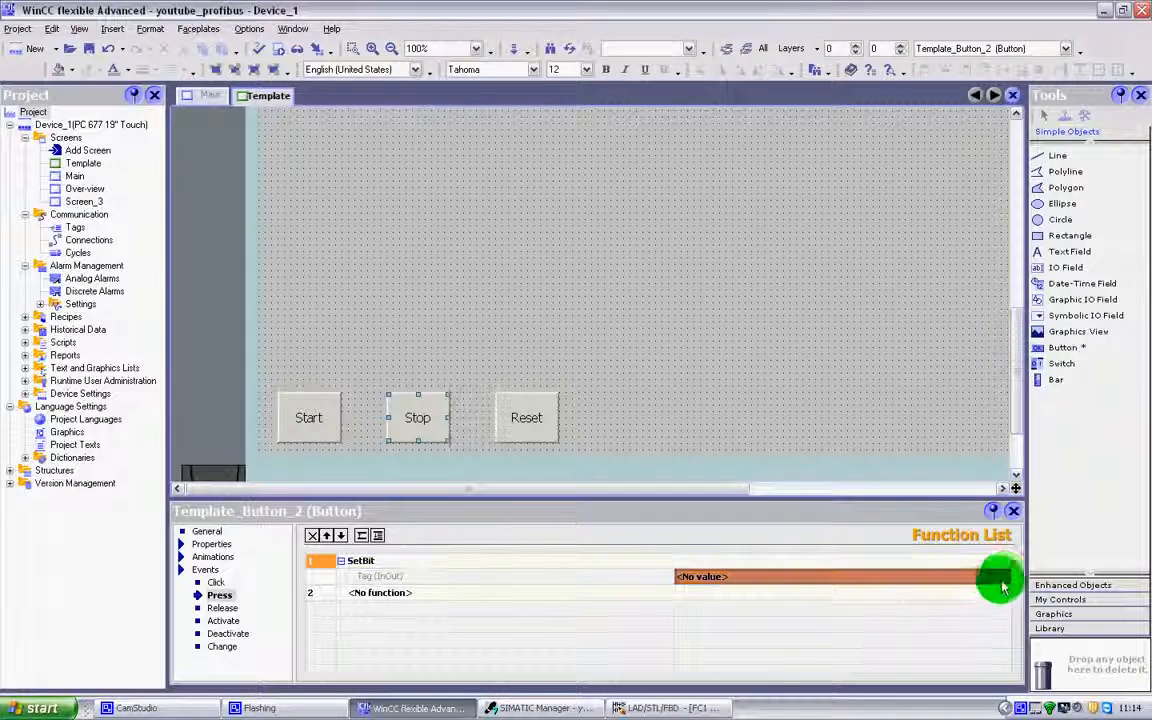
left_click(1004, 578)
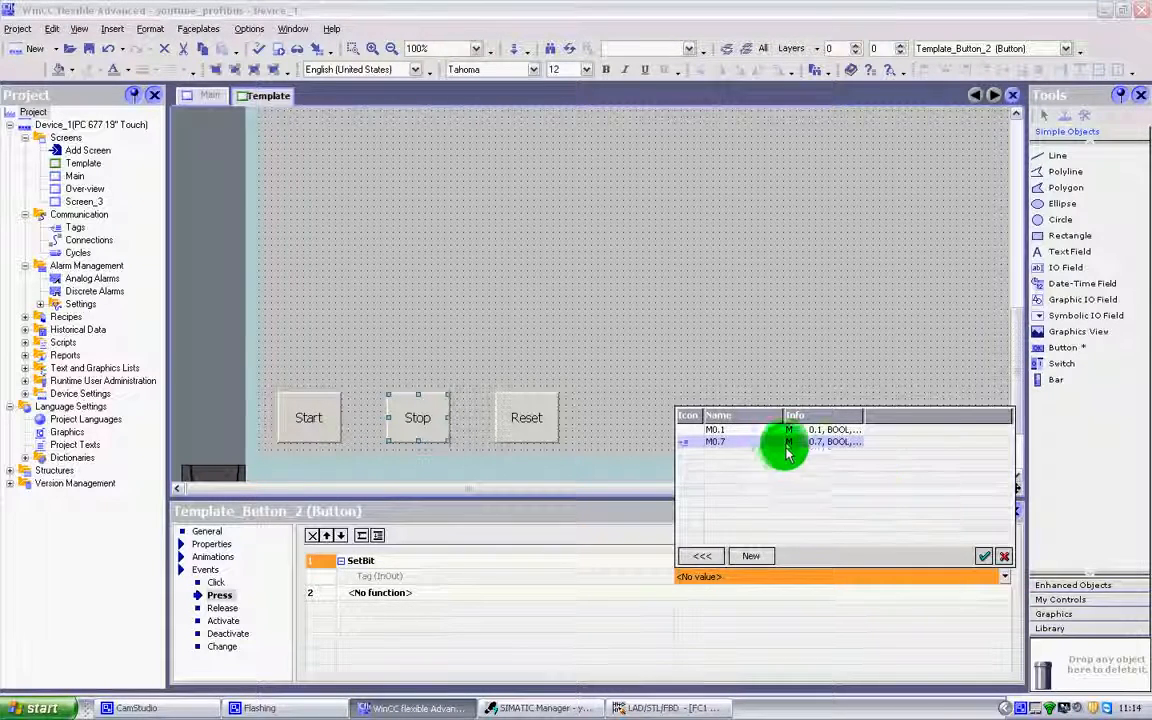
left_click(702, 556)
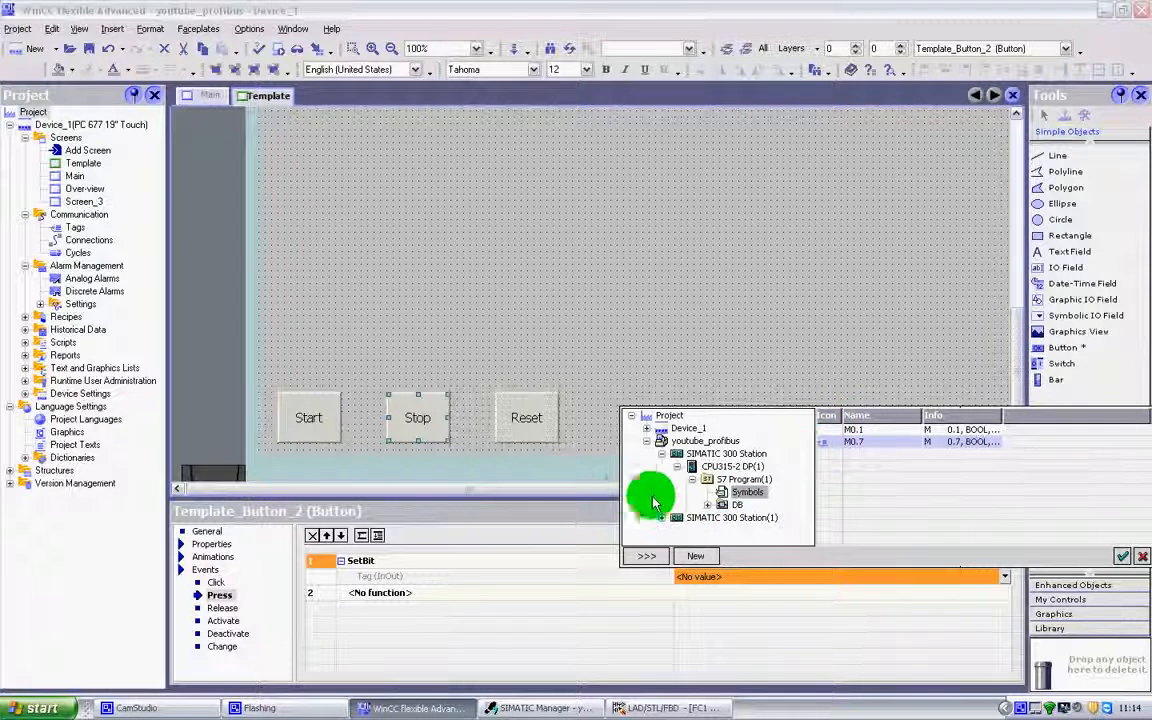
left_click_drag(620, 487, 342, 437)
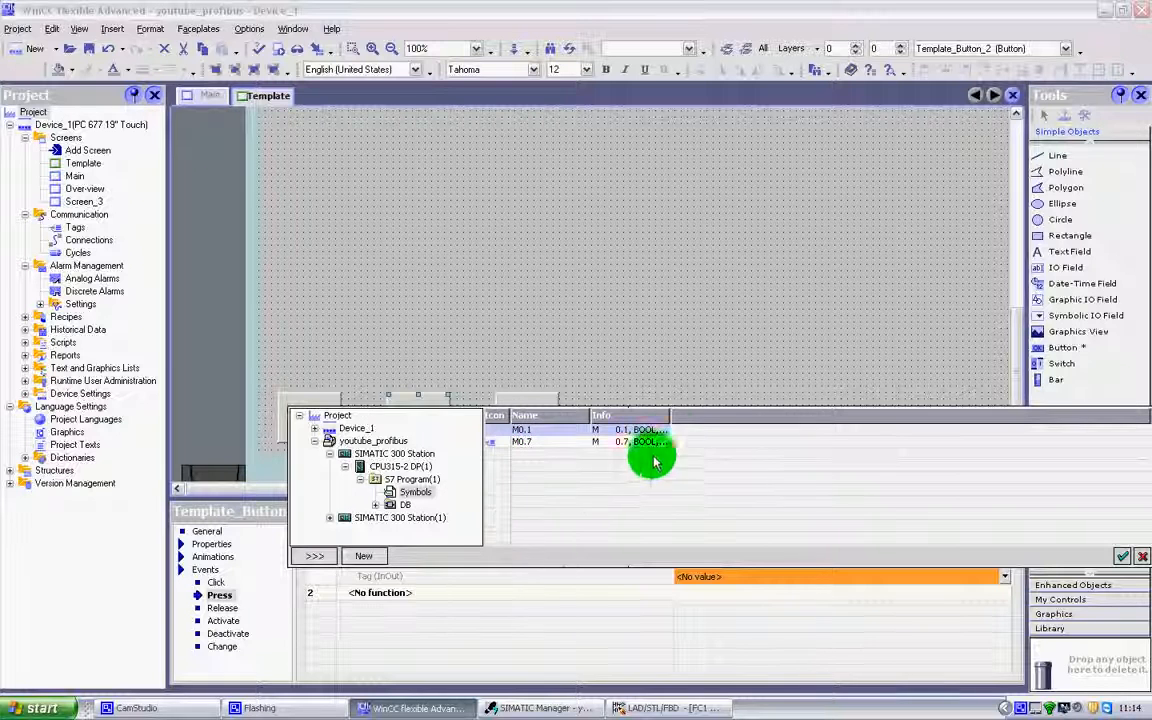
left_click_drag(671, 418, 777, 414)
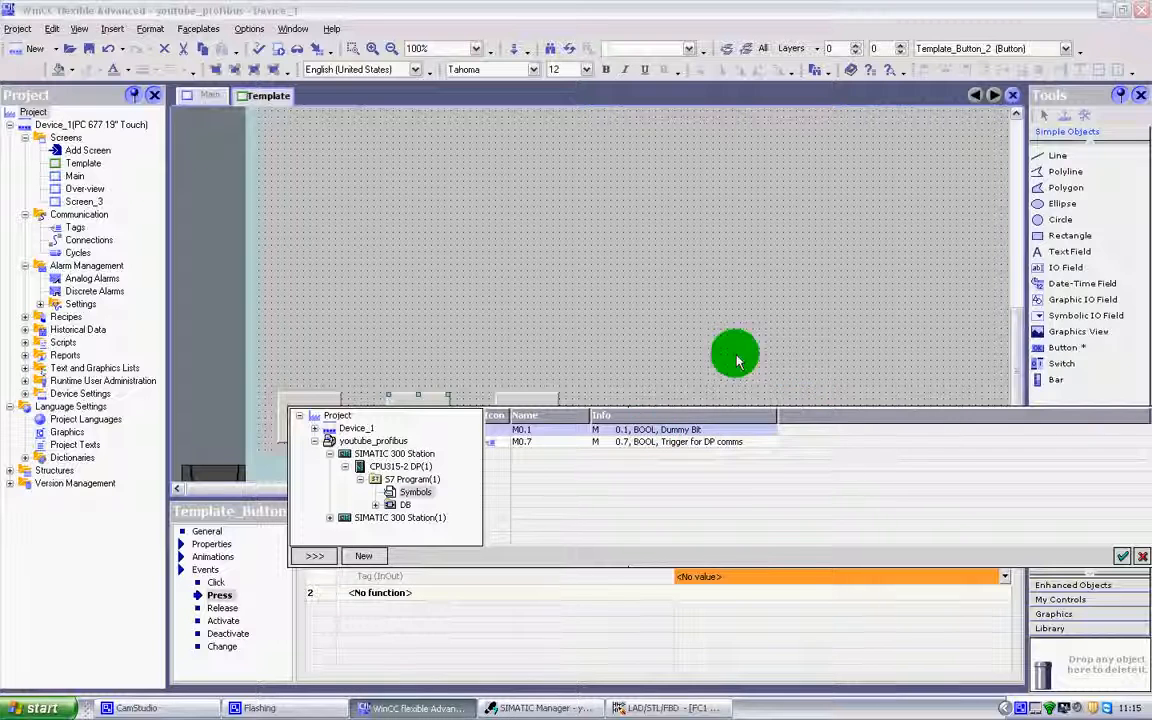
left_click(497, 443)
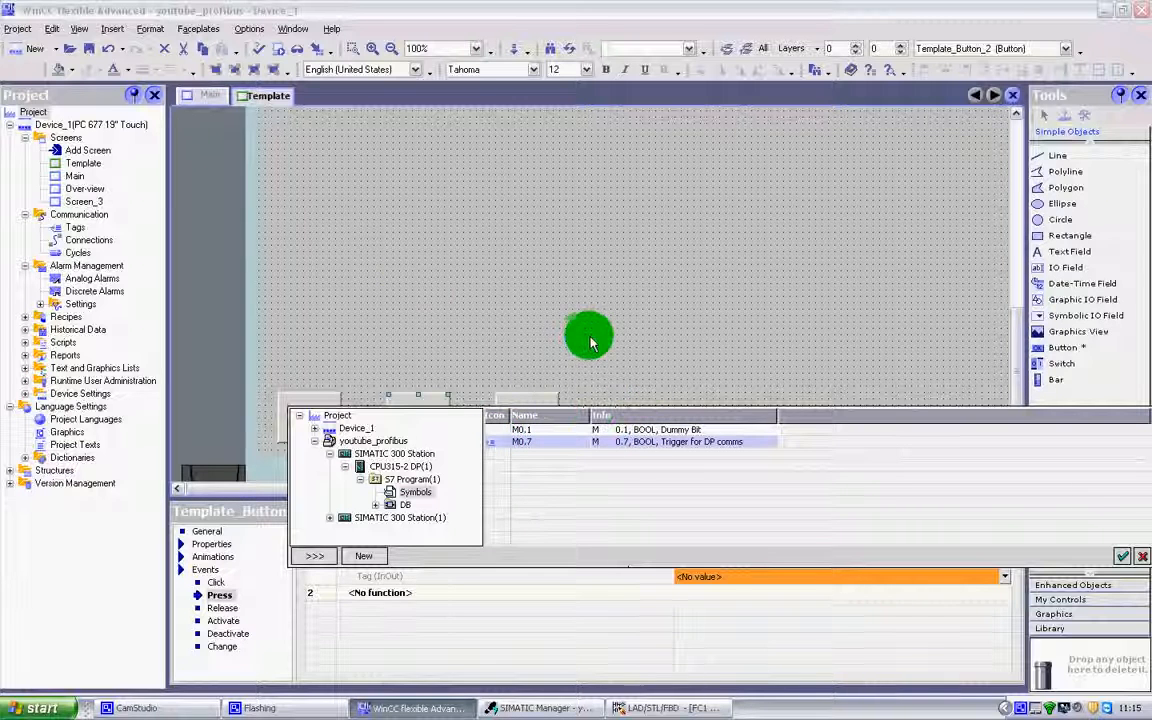
left_click(512, 429)
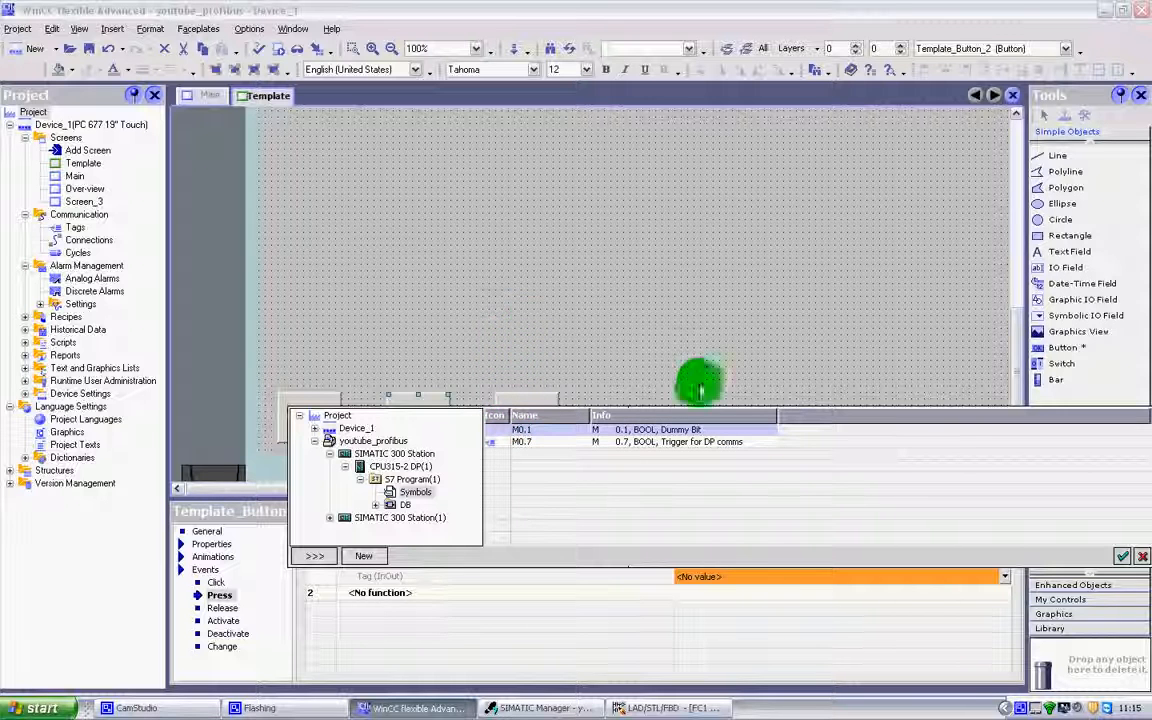
left_click(1122, 556)
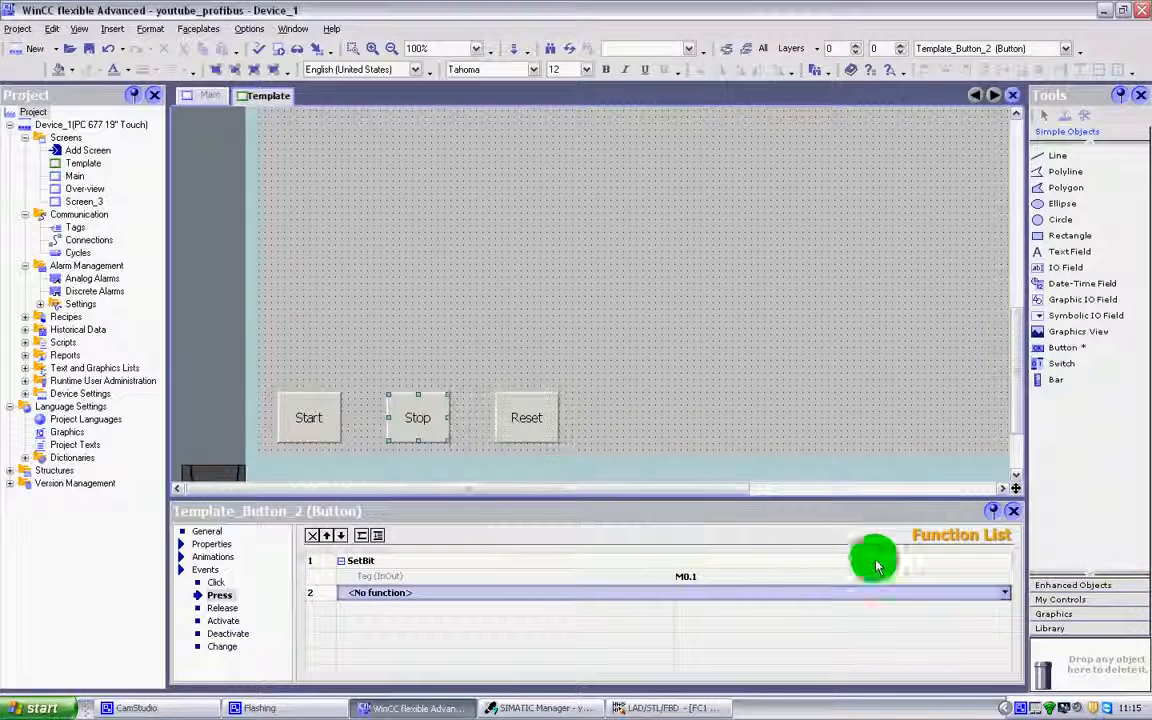